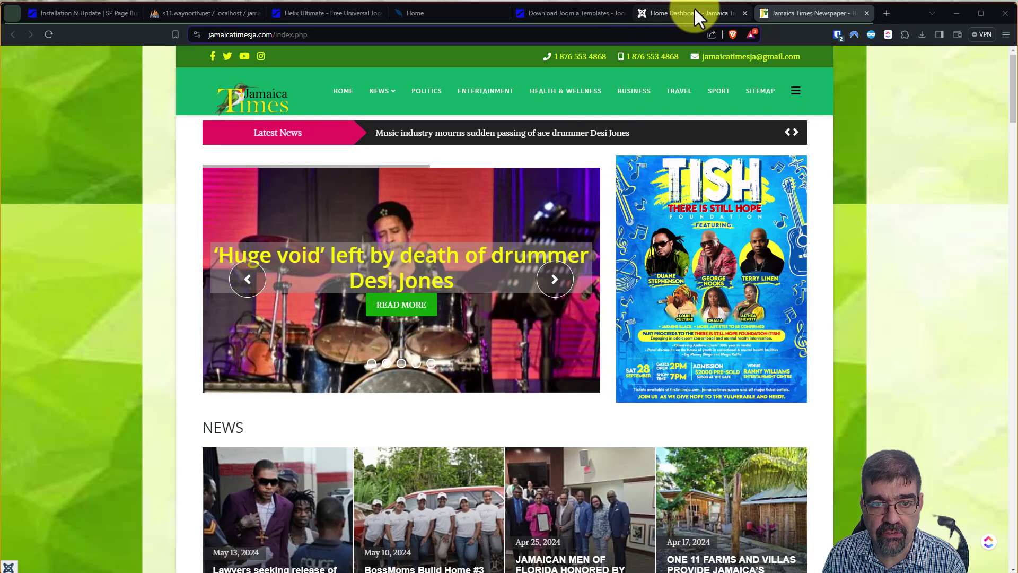
- Switch from the Jamaica Times front end to the administrator Home Dashboard tab
click(693, 12)
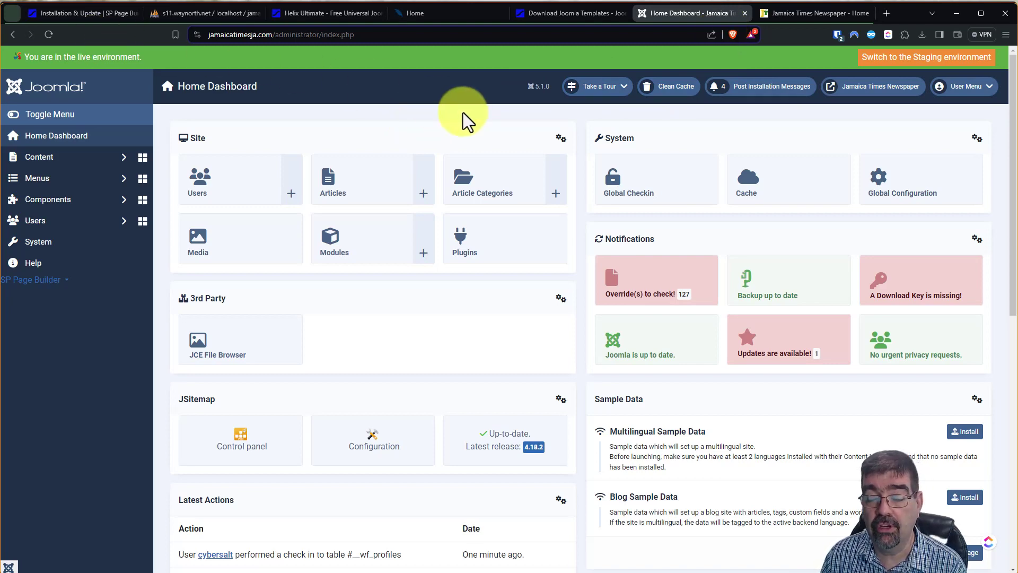
- Show the JoomShaper guide for updating SP Page Builder to v5.0.x, with its 10-step to-do list
click(90, 13)
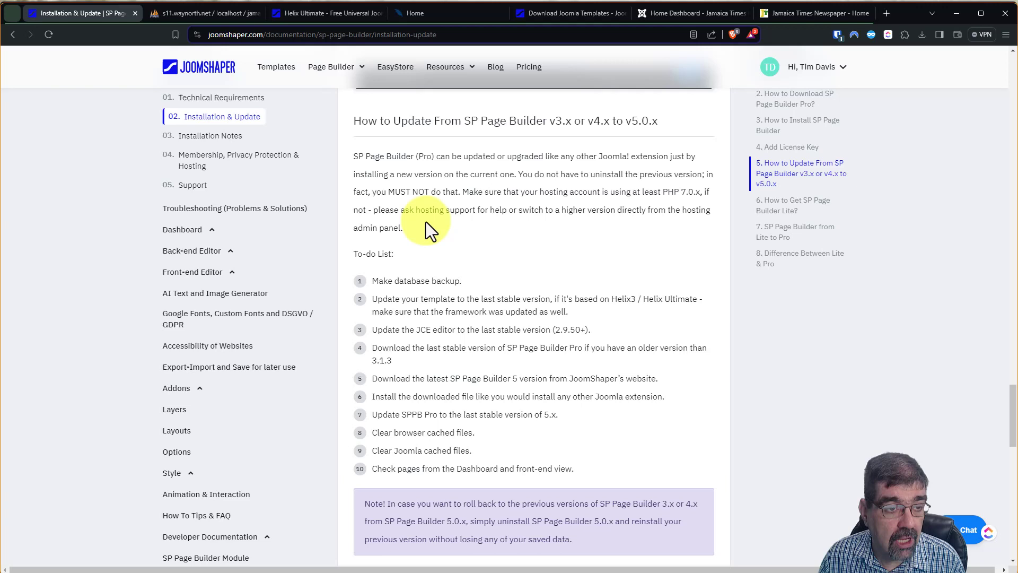
- Quick-export the jamaicatimes_jomdb database as SQL, overwriting the existing jamaicatimes_jomdb.sql file
click(186, 12)
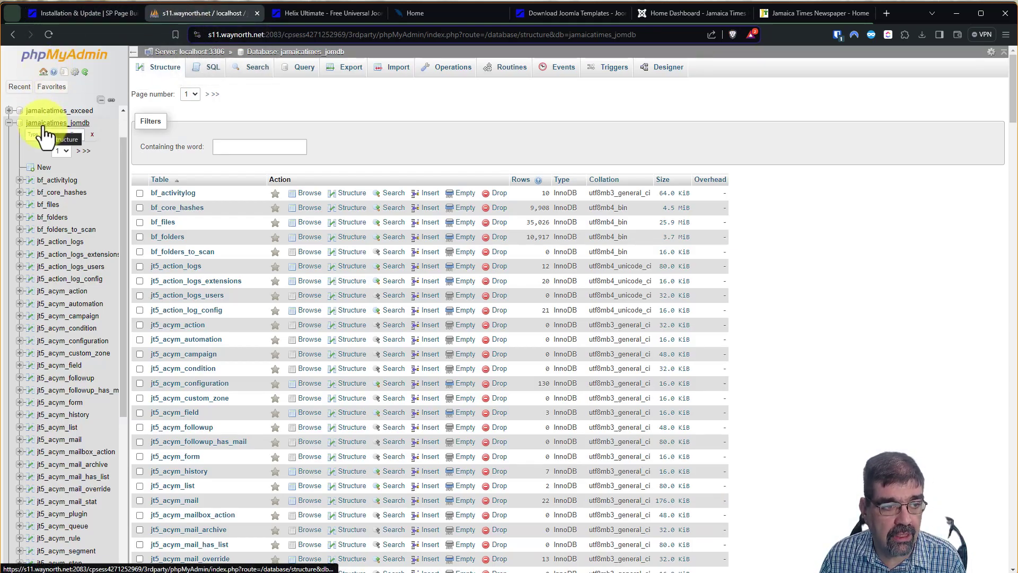
click(306, 53)
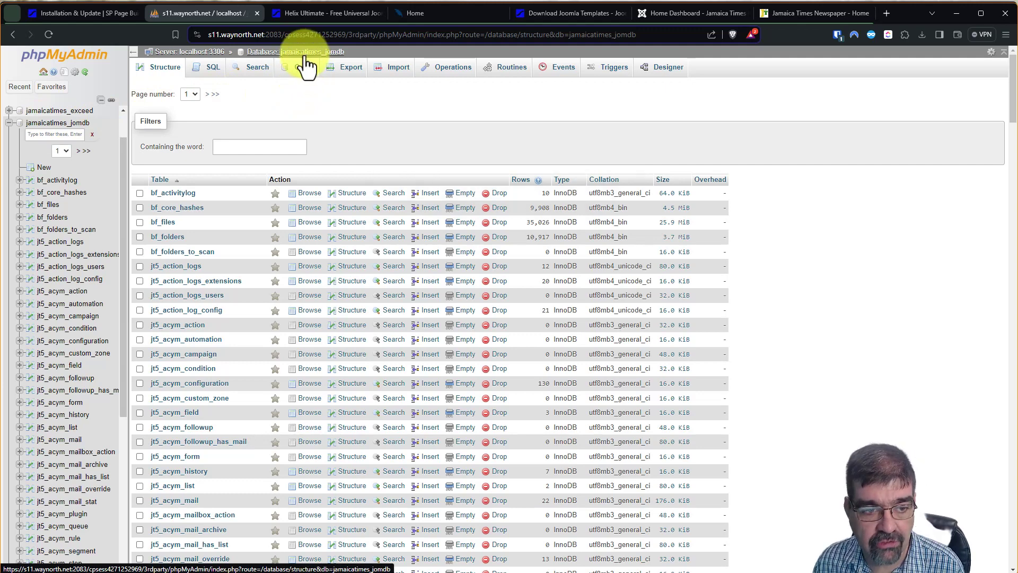
click(350, 83)
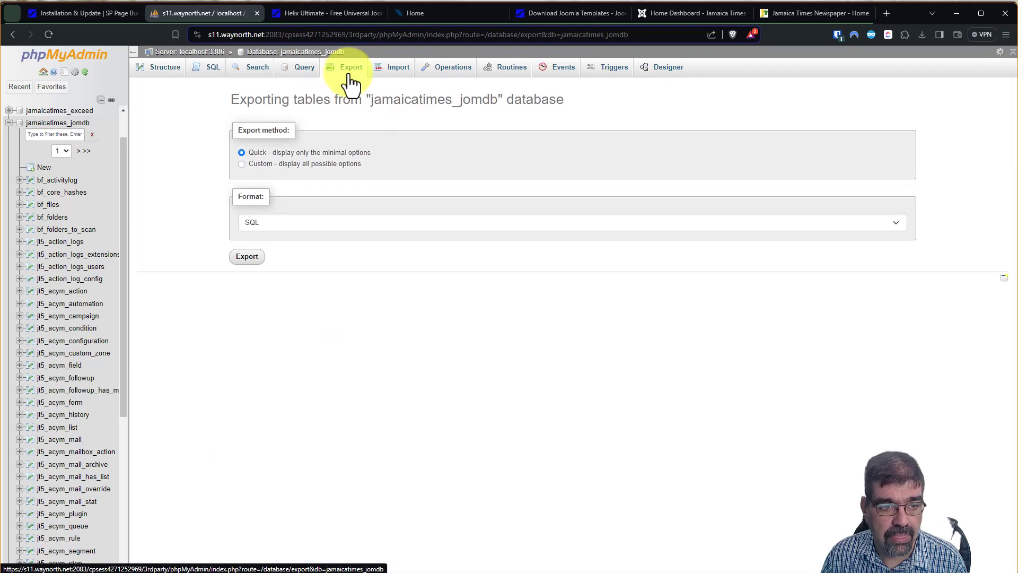
click(250, 259)
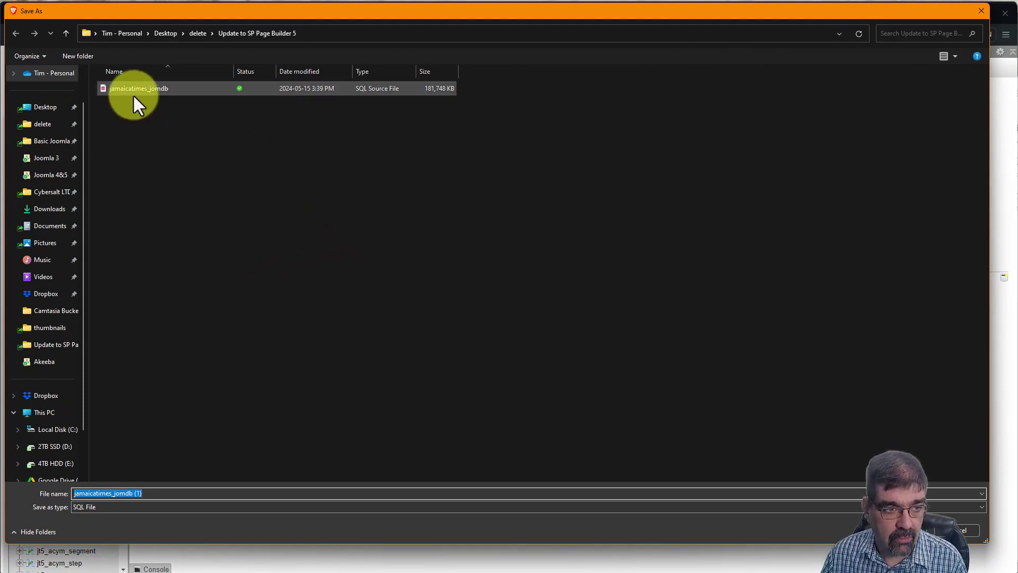
click(129, 91)
click(904, 530)
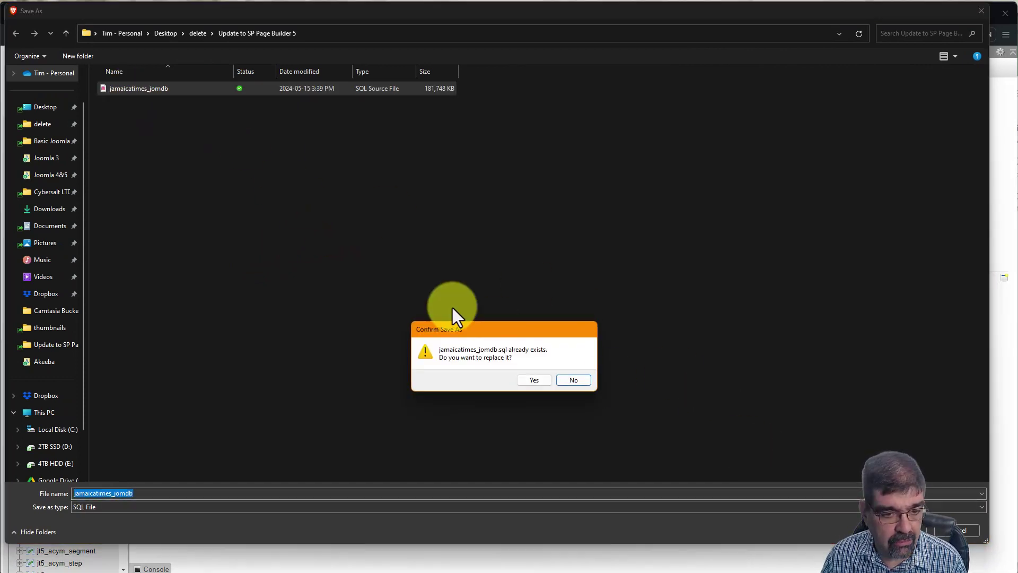
click(544, 385)
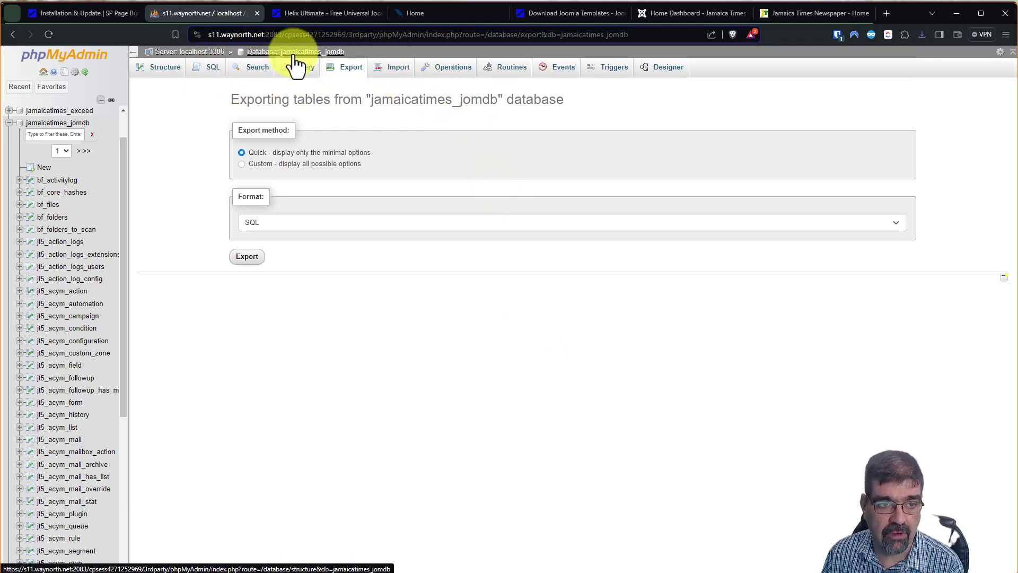
- View the jamaicatimes_jomdb Import page, then go back to the JoomShaper update guide
click(382, 75)
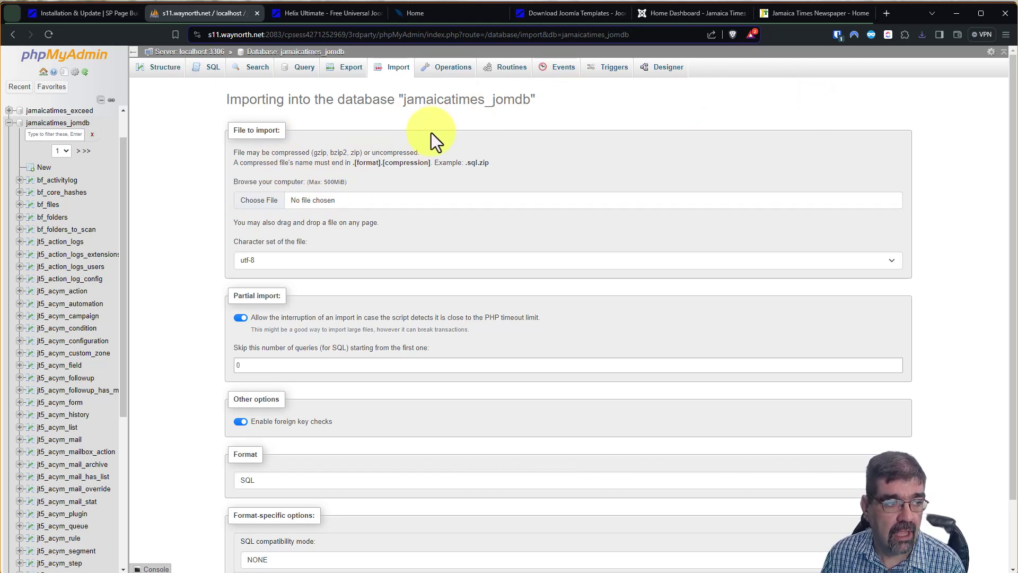
click(62, 11)
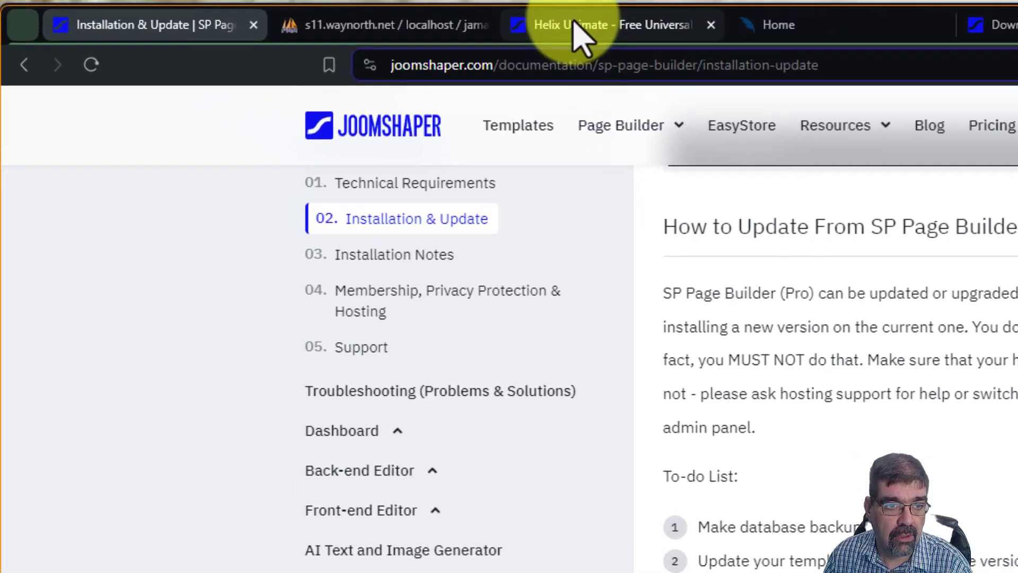
- Download the Helix Ultimate v2.1.0 template and system plugin packages from JoomShaper
click(575, 25)
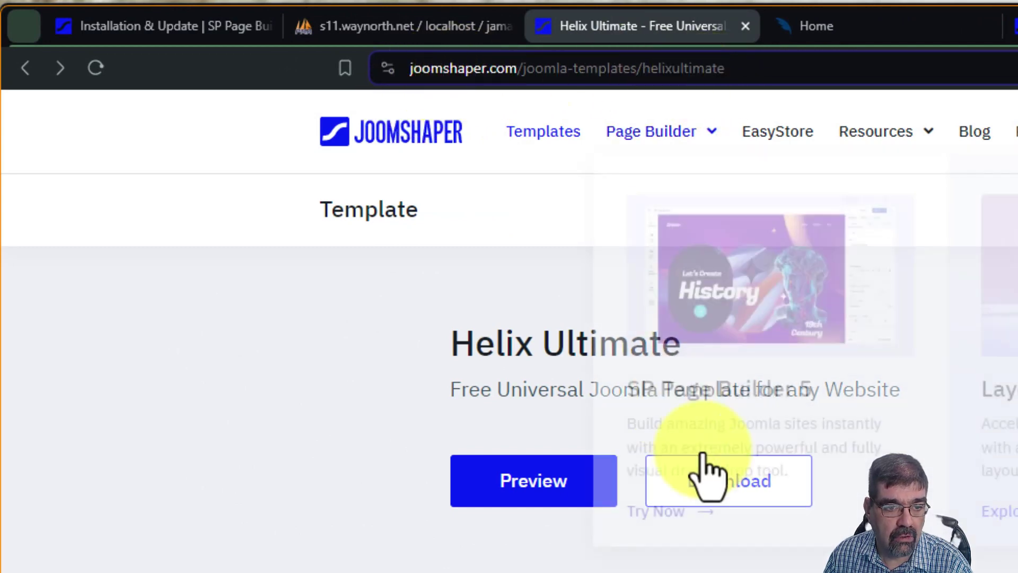
click(730, 496)
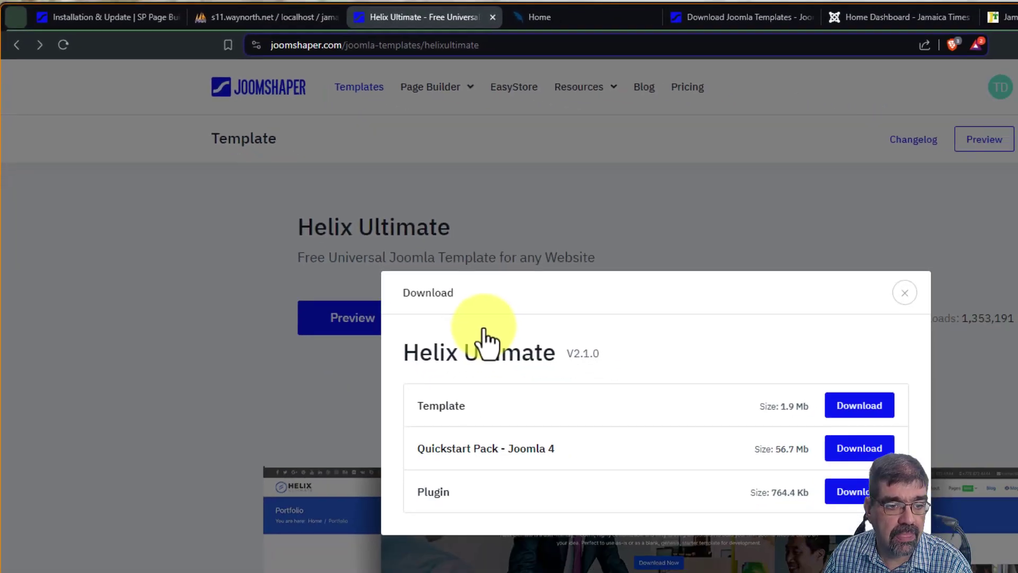
click(825, 391)
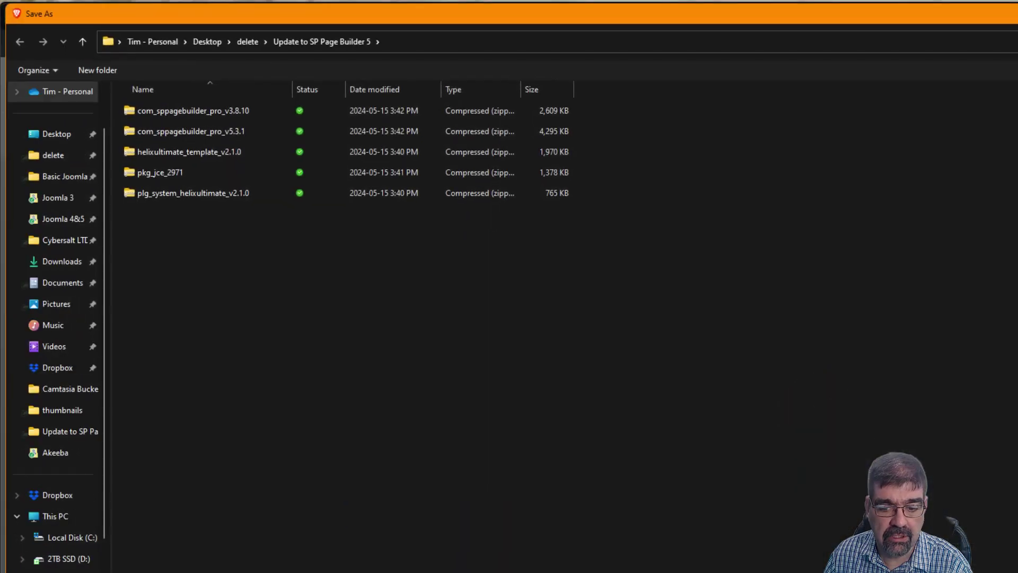
key(Escape)
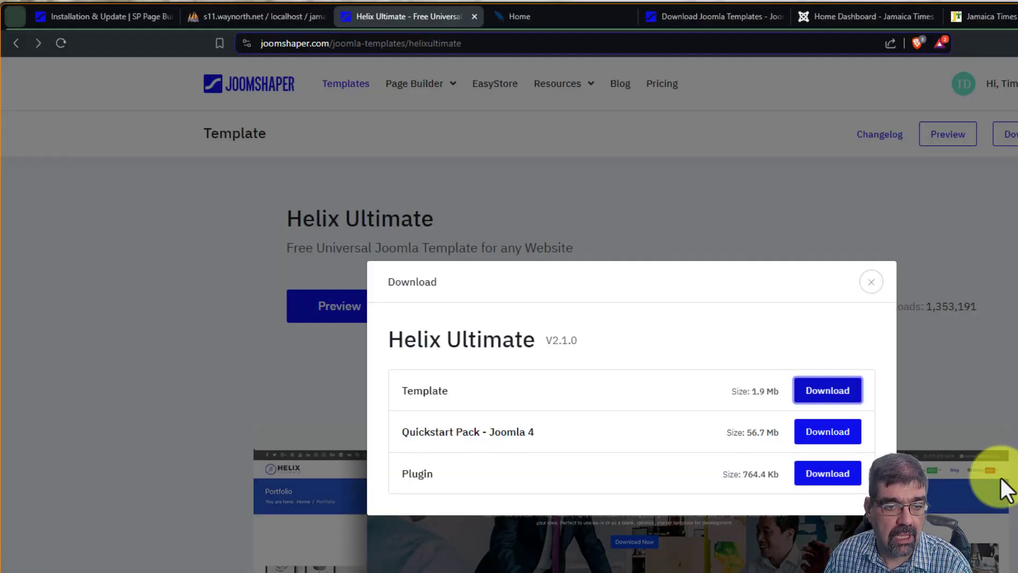
click(839, 392)
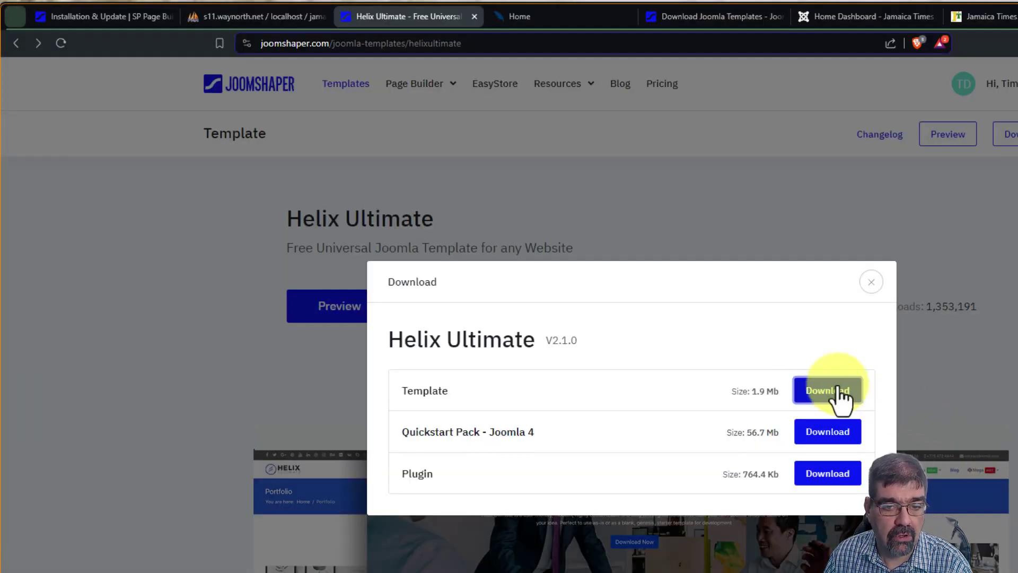
click(843, 478)
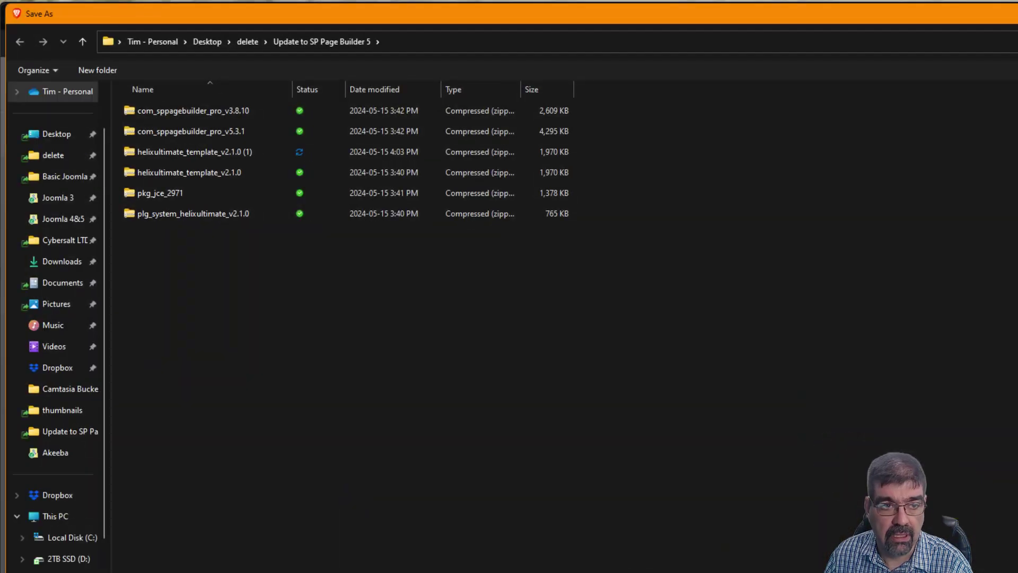
key(Escape)
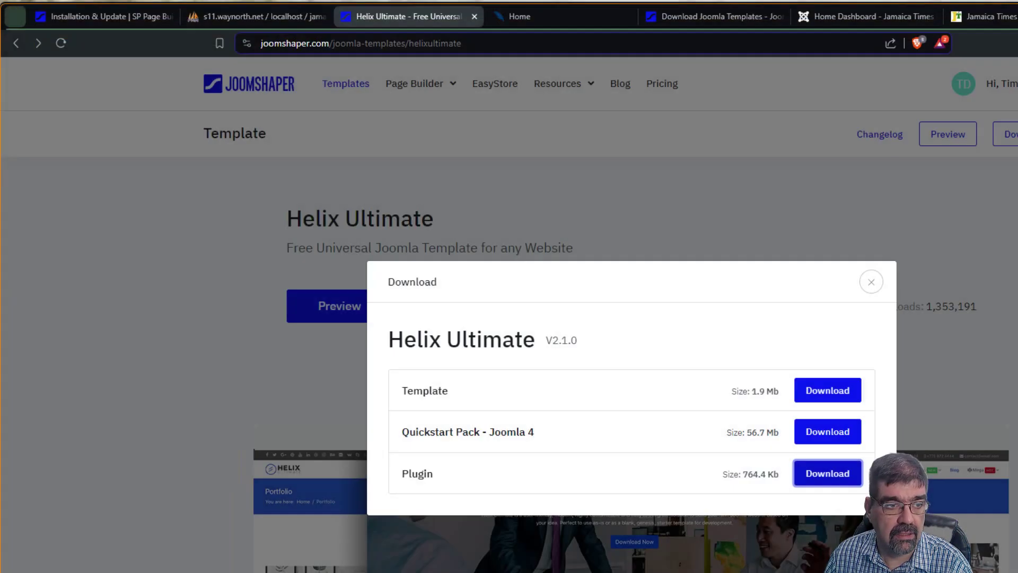
click(816, 246)
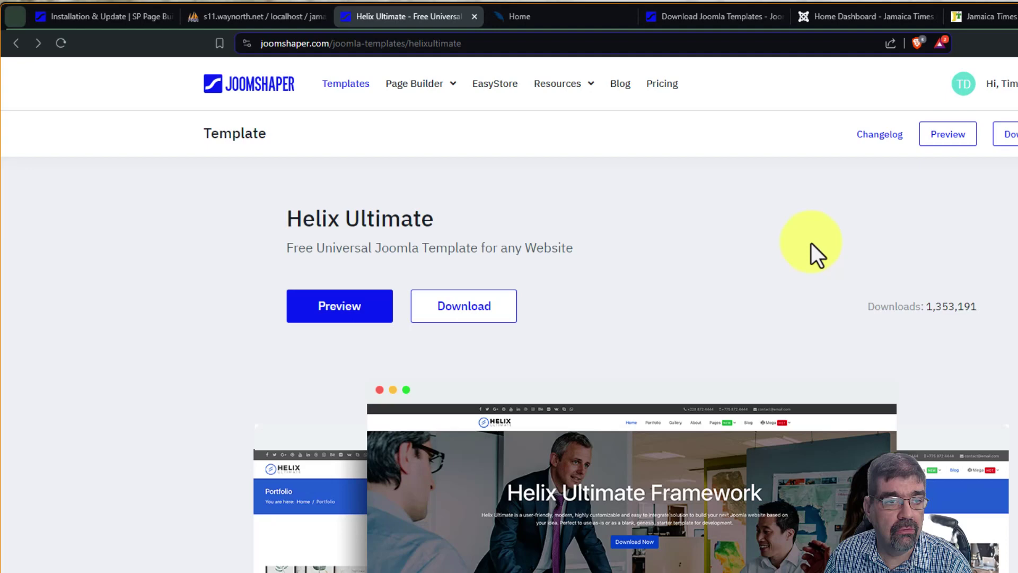
click(66, 13)
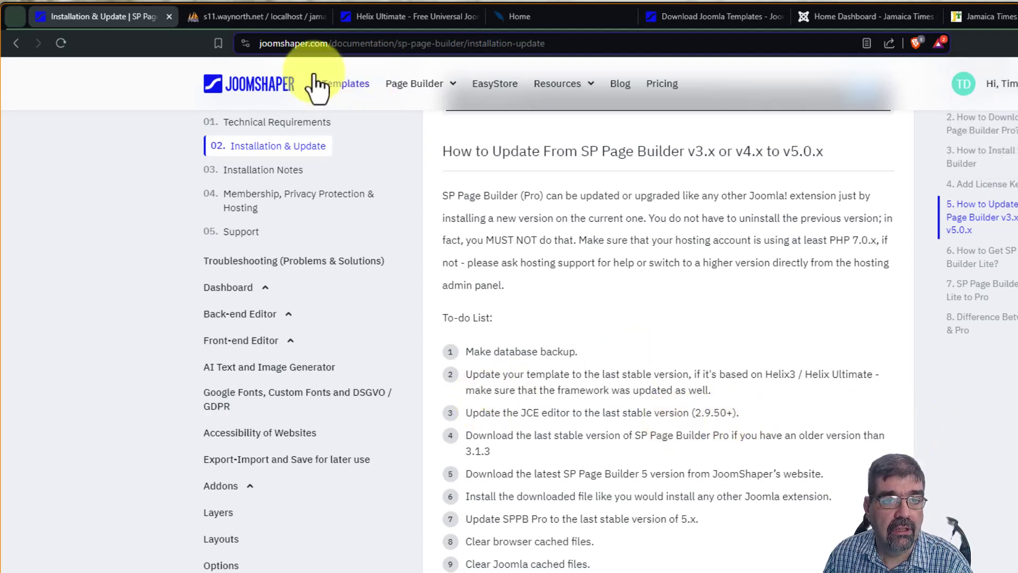
- Save the JCE 2.9.71 Editor Core package from the JCE site's Downloads > Editor > Core page
click(528, 21)
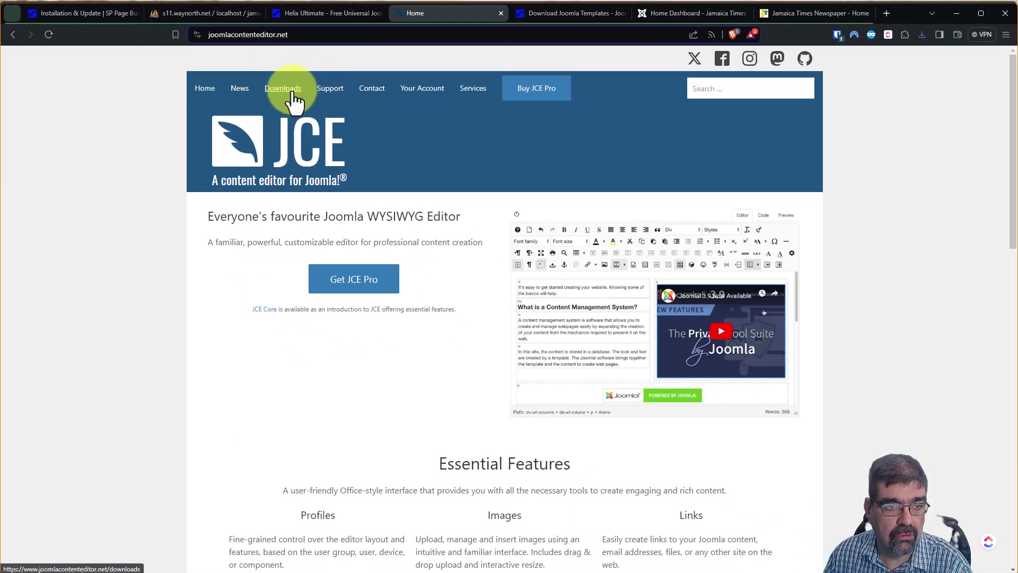
click(291, 94)
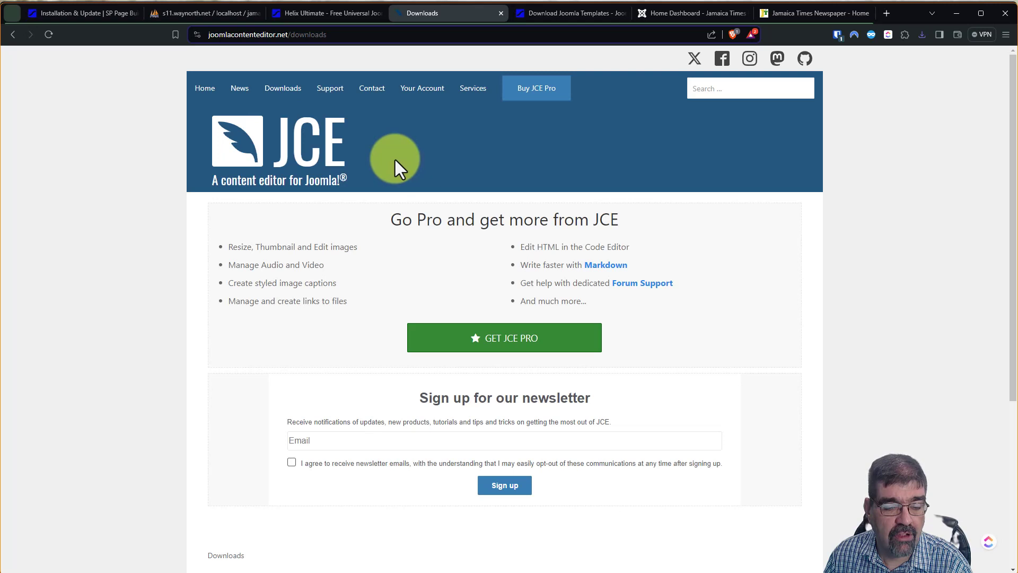
scroll(396, 160, down, 4)
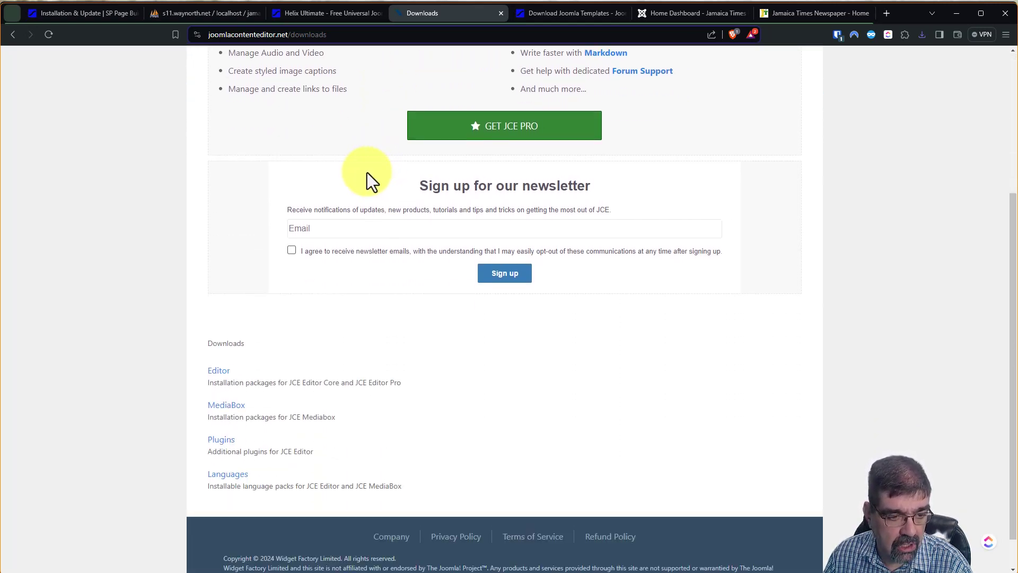
click(215, 371)
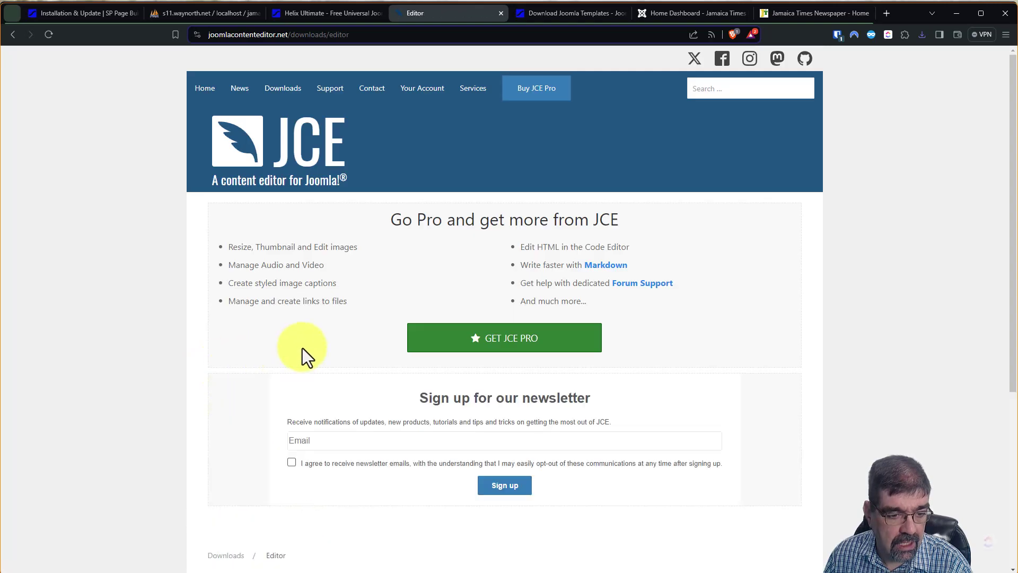
scroll(302, 348, down, 5)
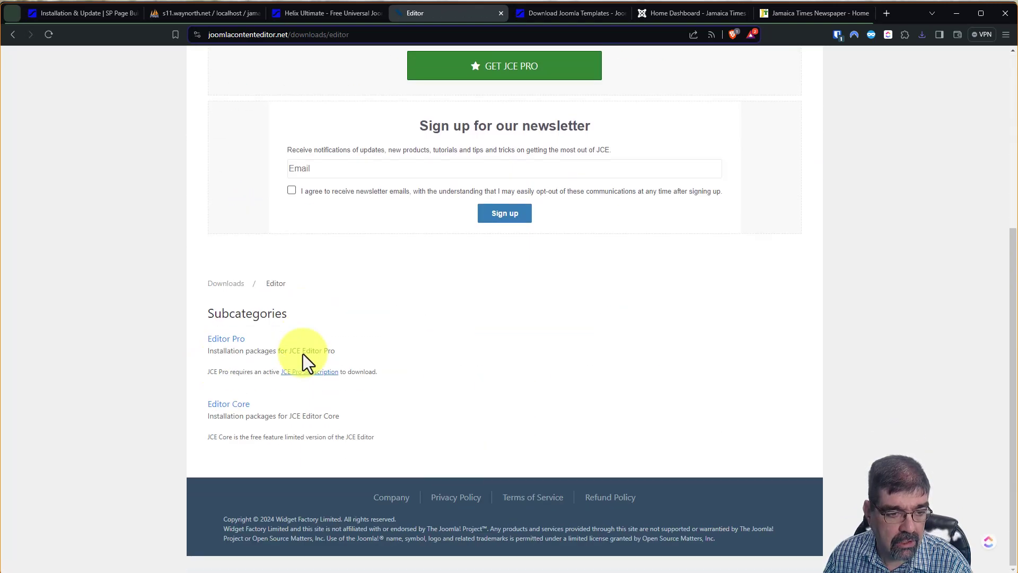
click(231, 409)
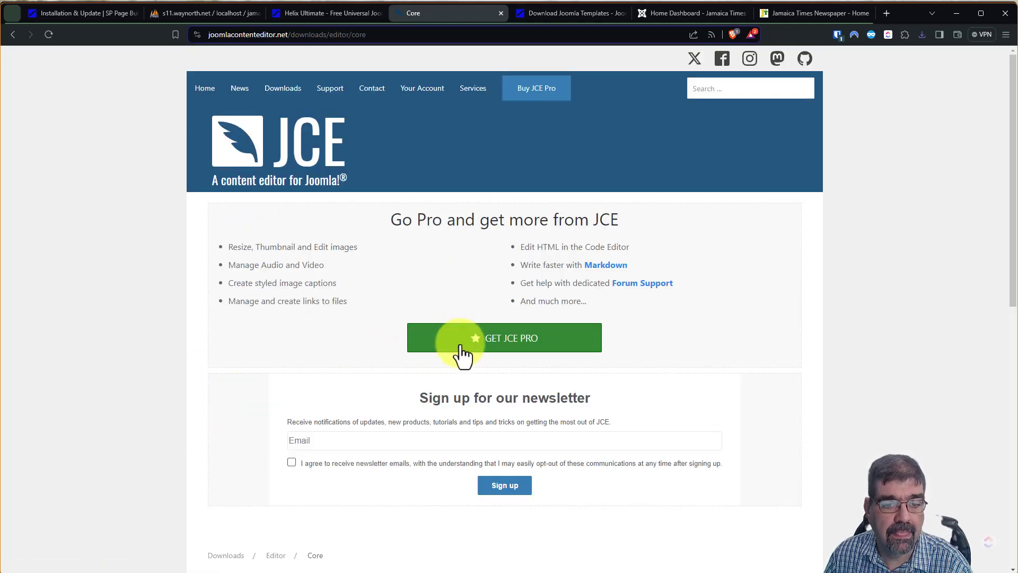
scroll(439, 357, down, 5)
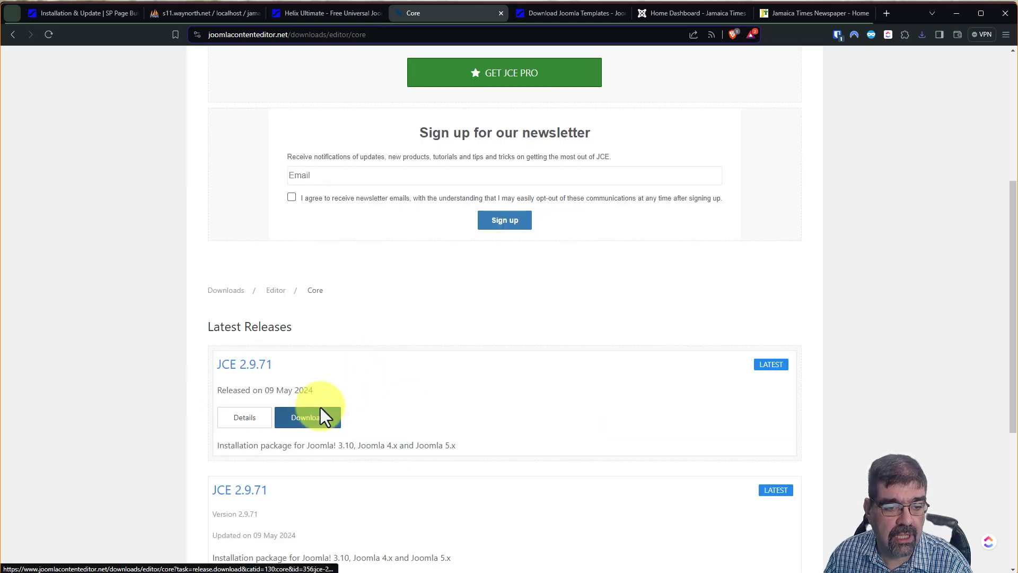
click(313, 421)
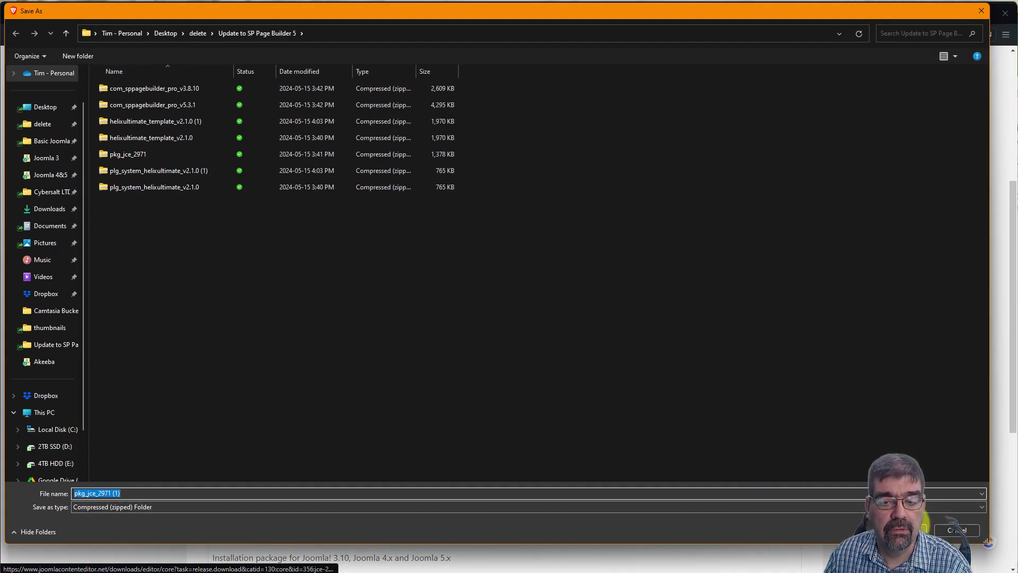
click(902, 513)
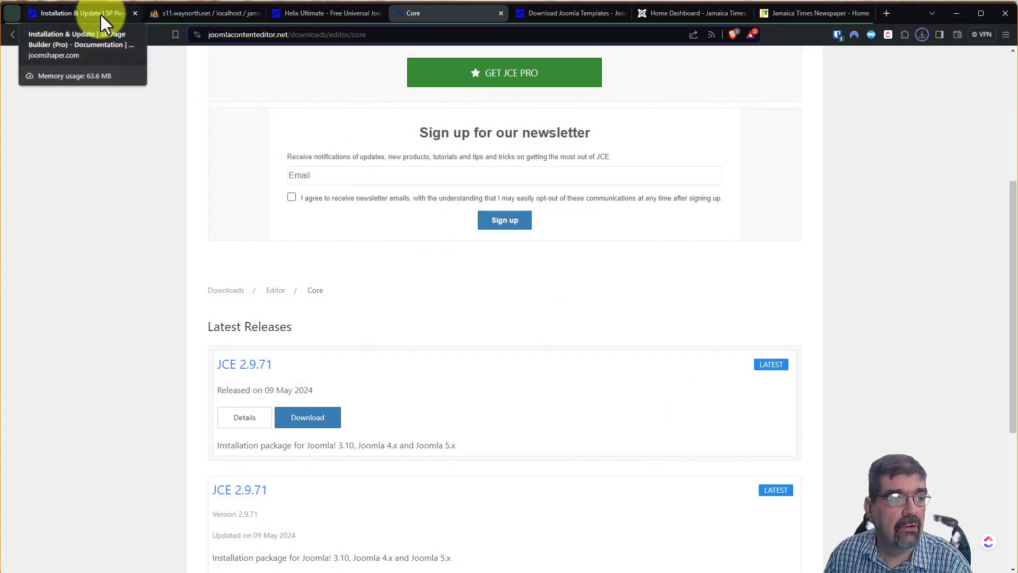
- Return to the SP Page Builder update guide and dismiss the recent downloads panel
click(101, 15)
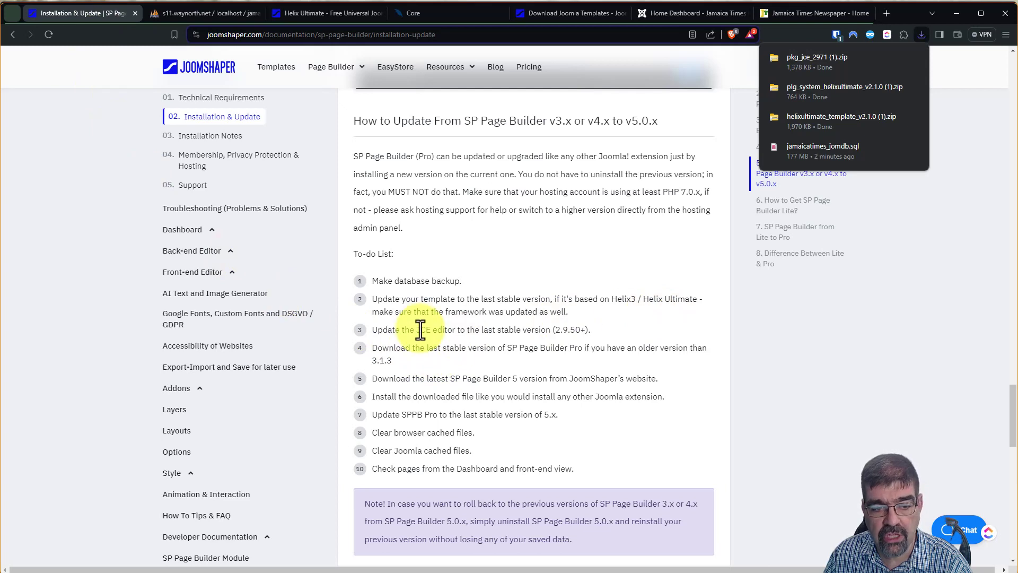
click(582, 329)
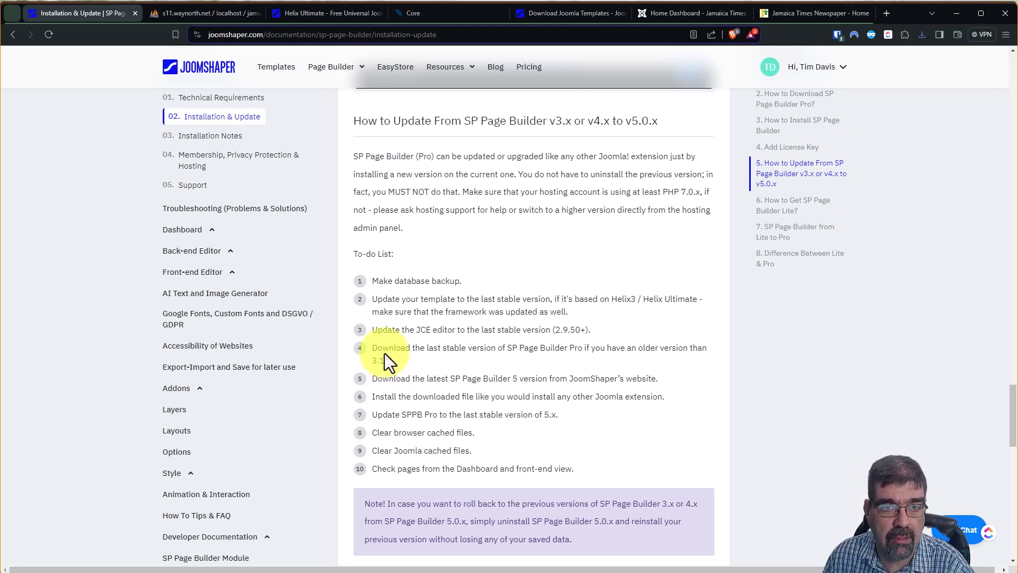
- Download the SP Page Builder Pro v3.8.10 package (2.5 MB) from JoomShaper's extension downloads
click(572, 8)
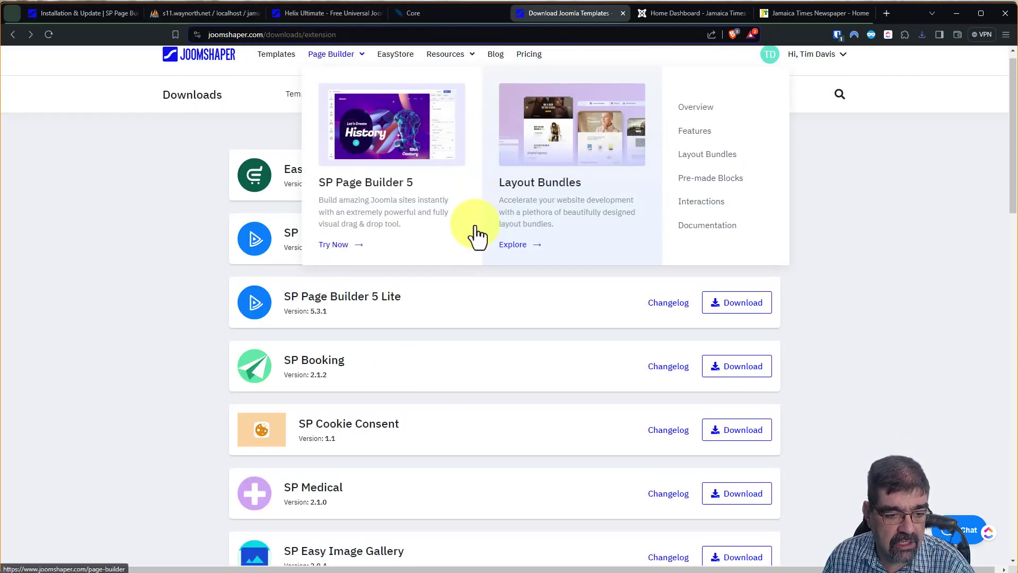
scroll(393, 260, down, 15)
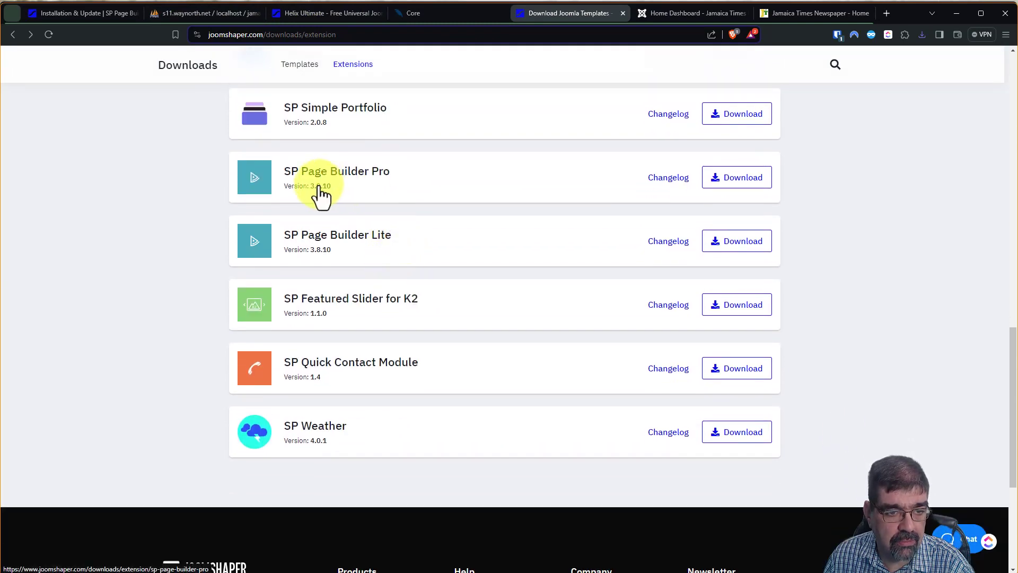
click(720, 182)
click(659, 347)
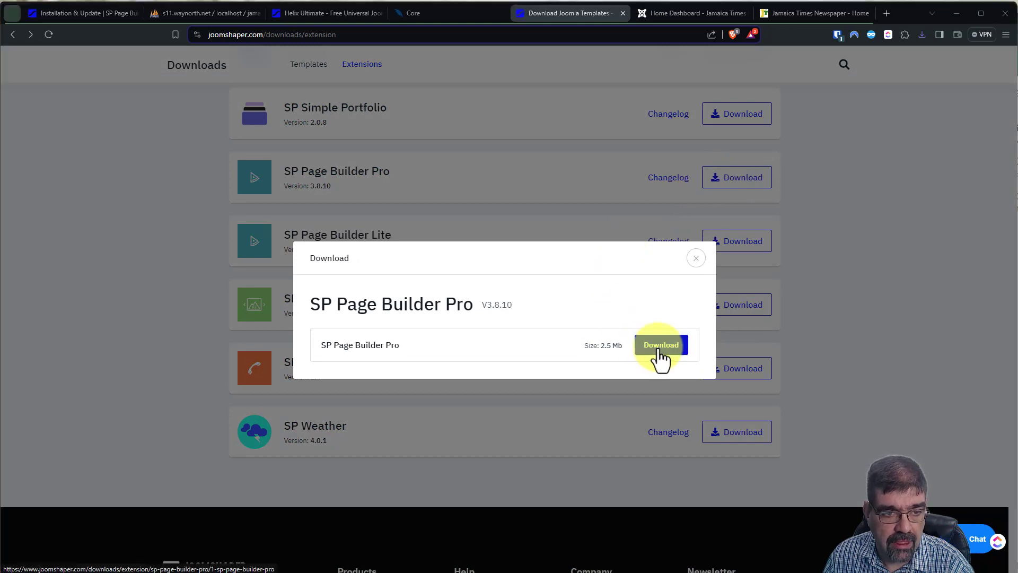
key(Return)
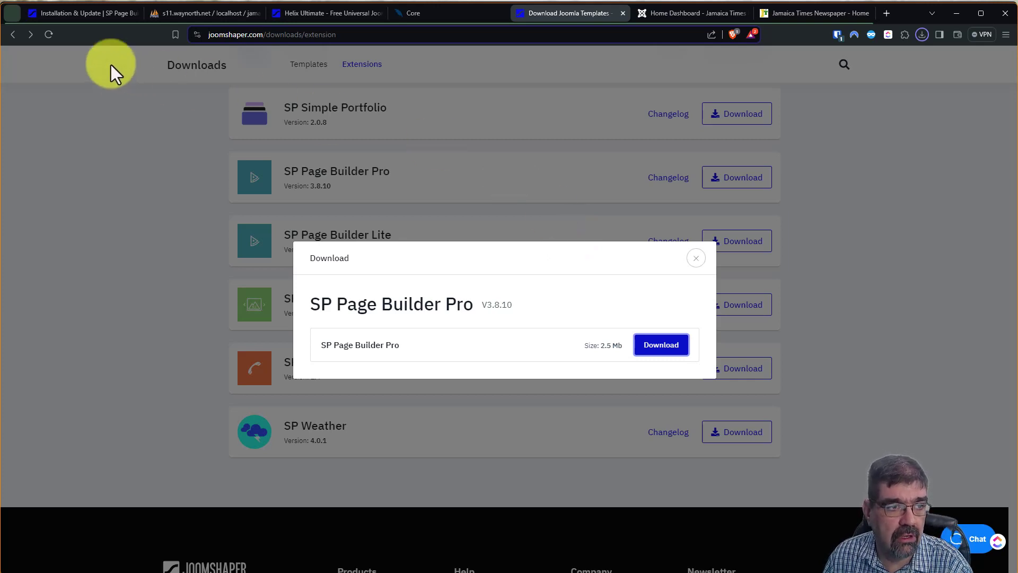
click(696, 264)
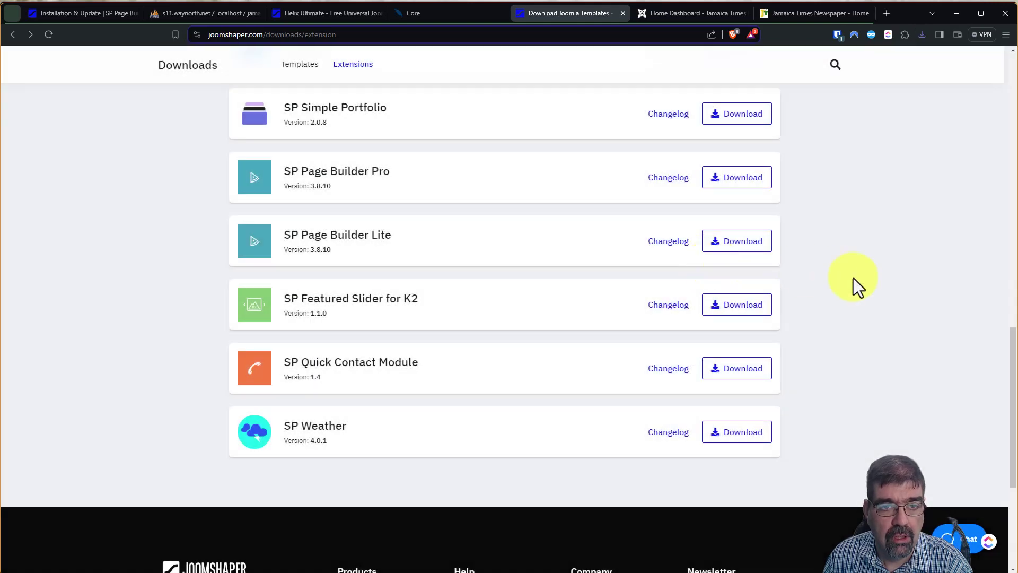
- Upload the SP Page Builder Pro 3.8.10 zip in System > Install > Extensions, hitting a duplicate 'catid' error
click(672, 12)
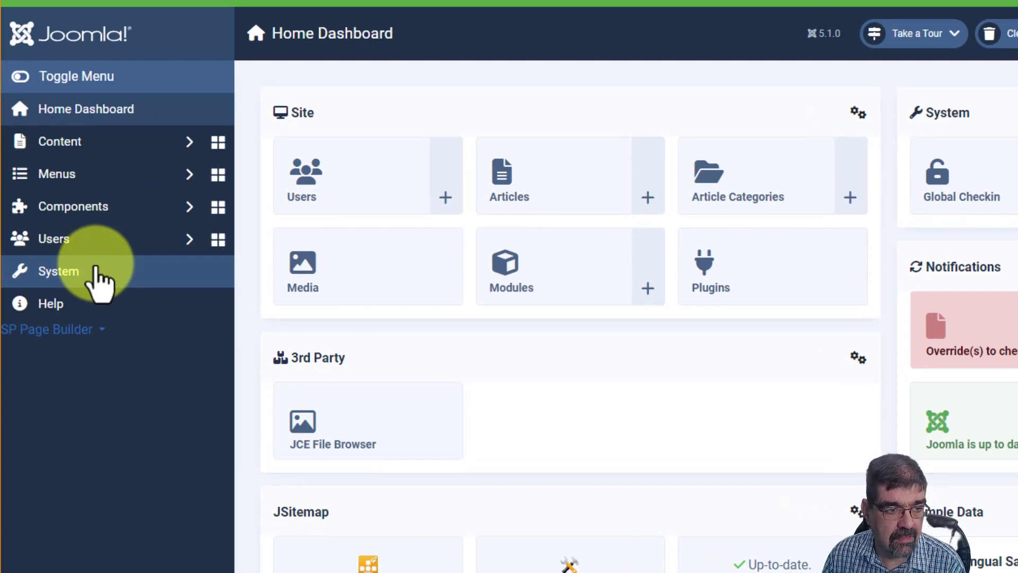
click(97, 280)
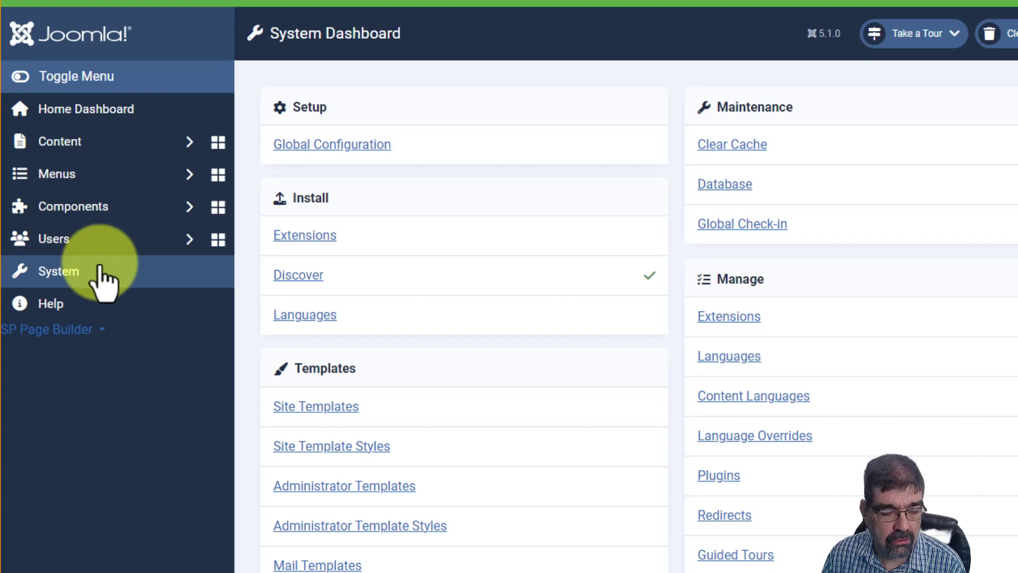
click(301, 236)
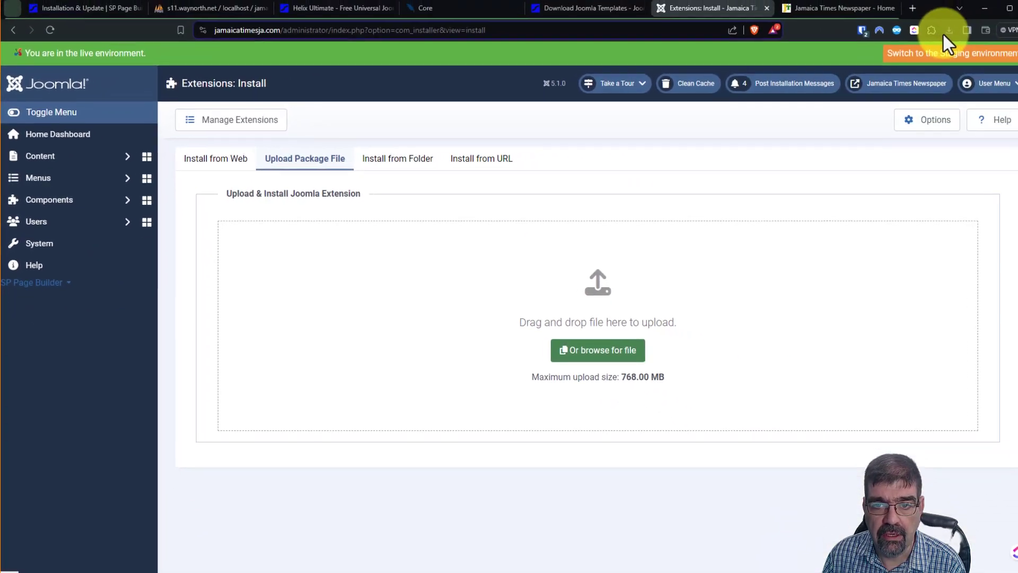
click(923, 35)
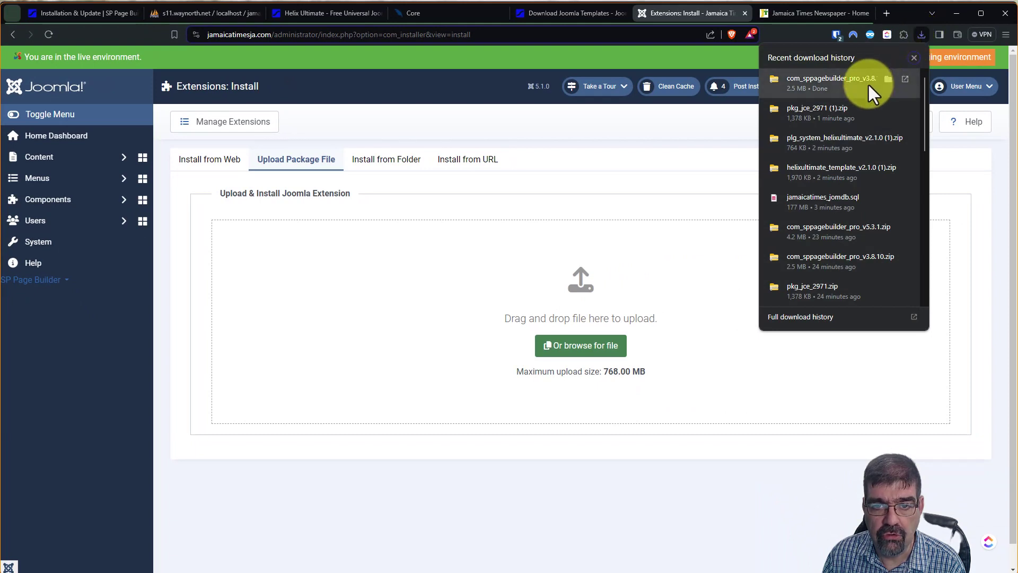
drag(868, 83, 537, 311)
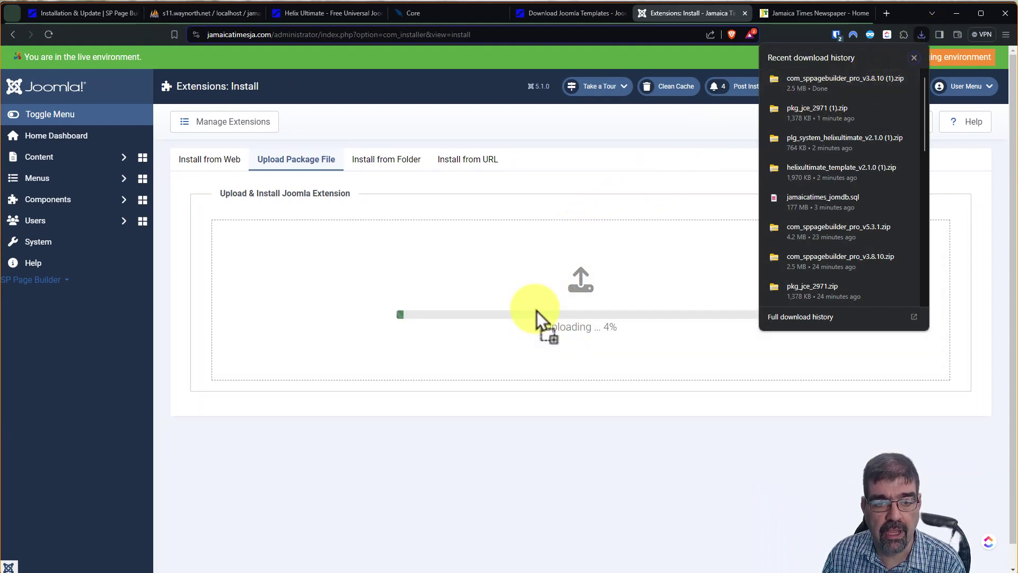
click(913, 57)
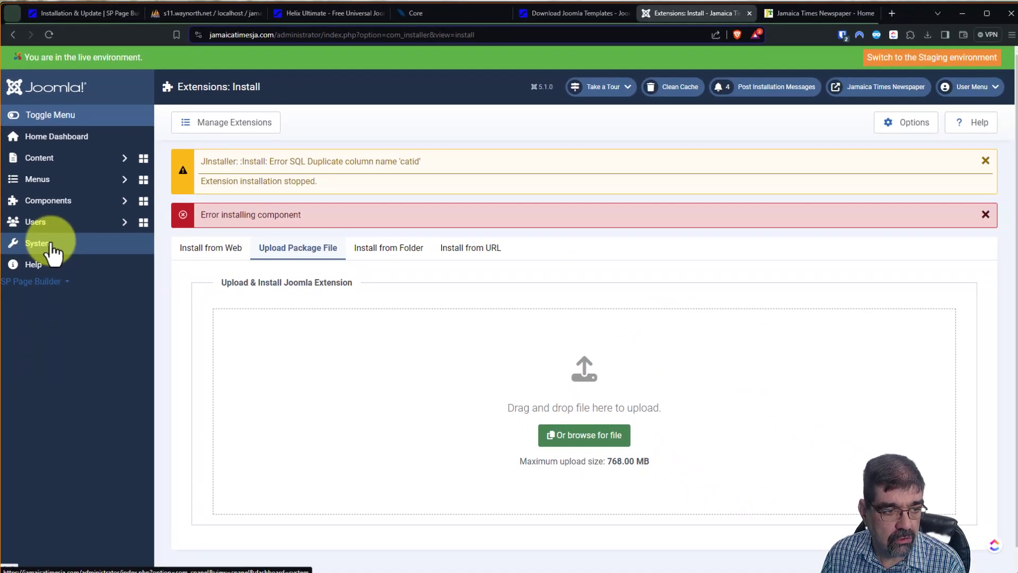
- Filter the System > Manage > Extensions list by the search term 'sp page'
click(49, 244)
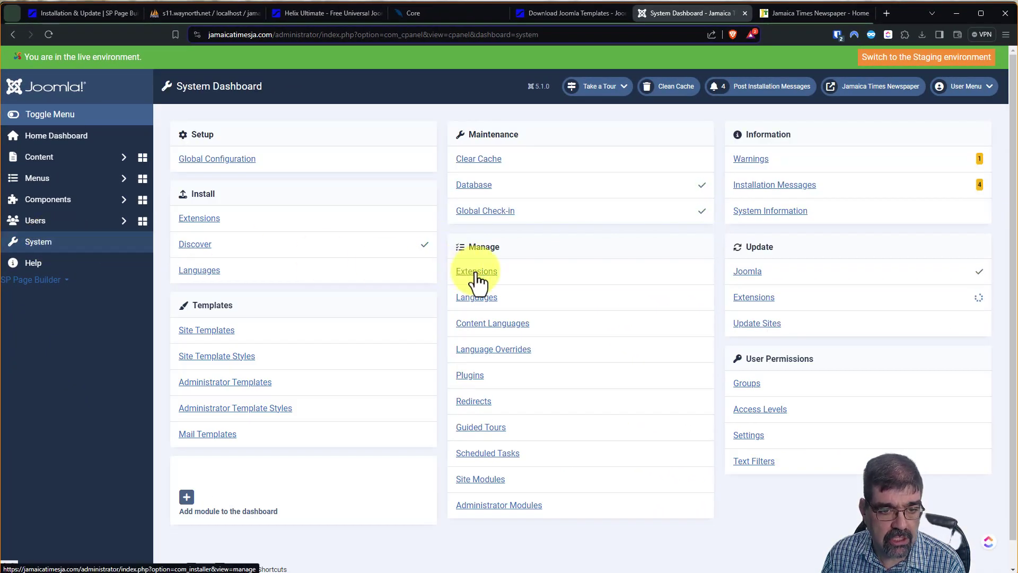
click(477, 273)
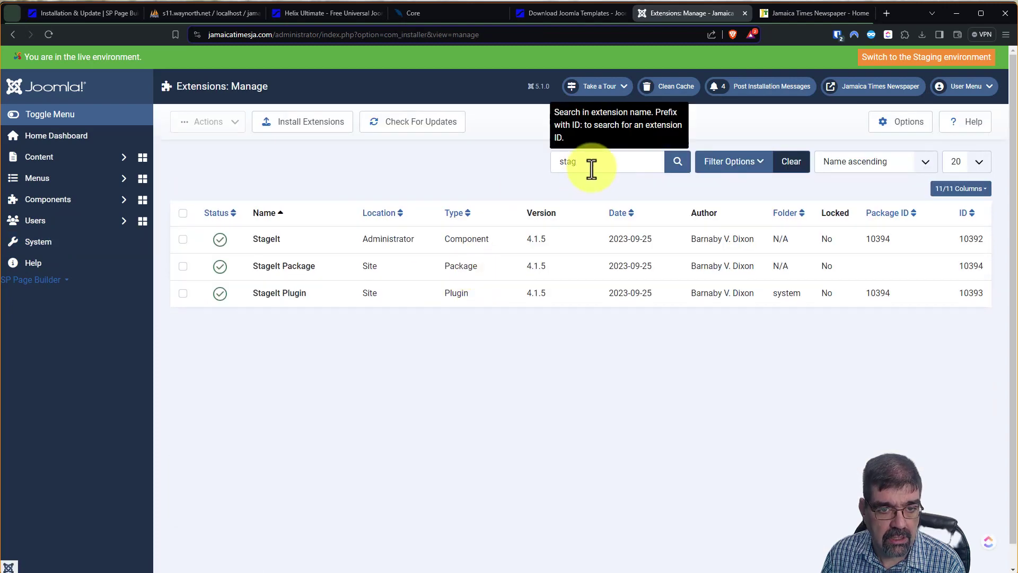
double_click(565, 162)
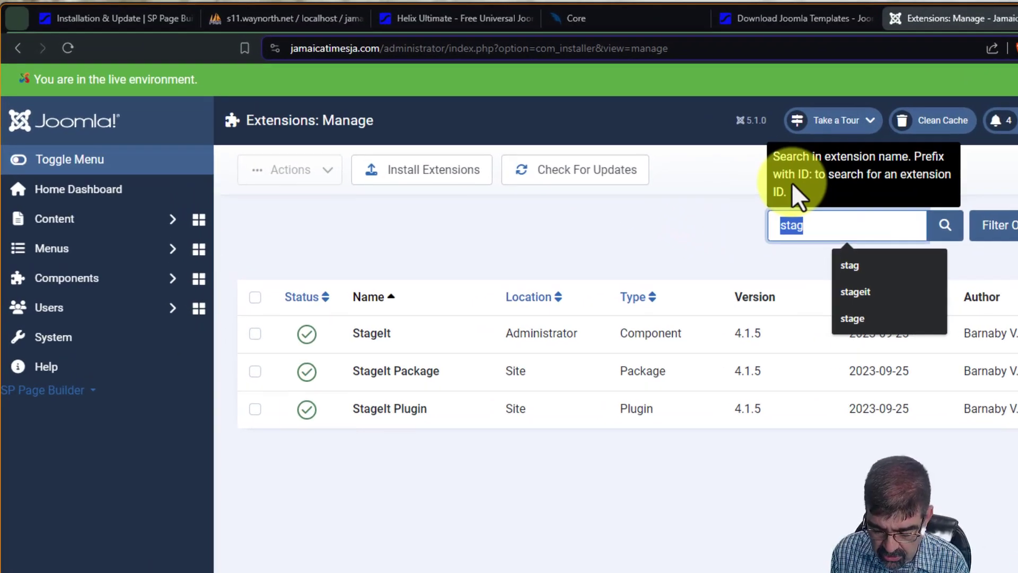
text(sp page)
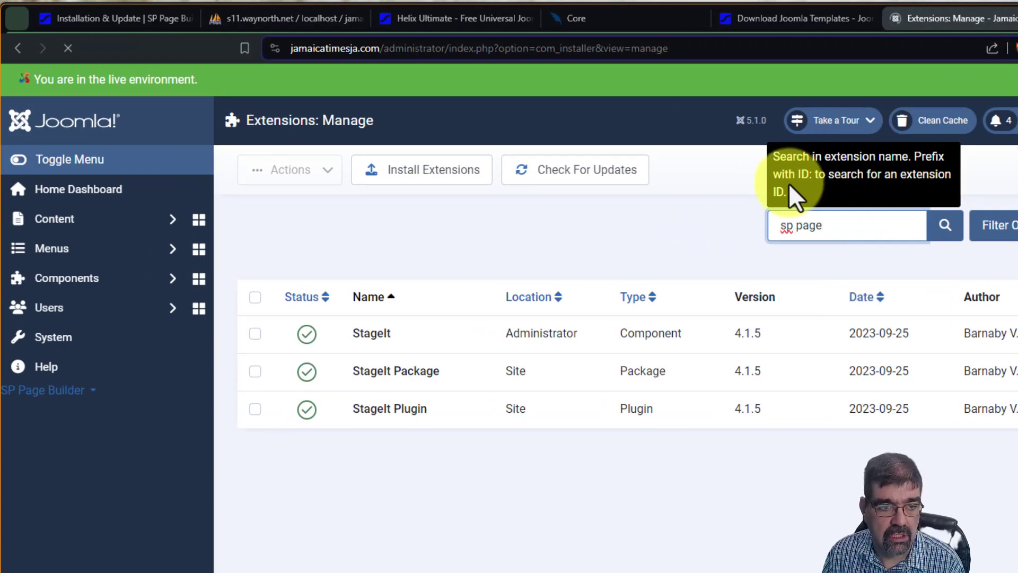
key(Return)
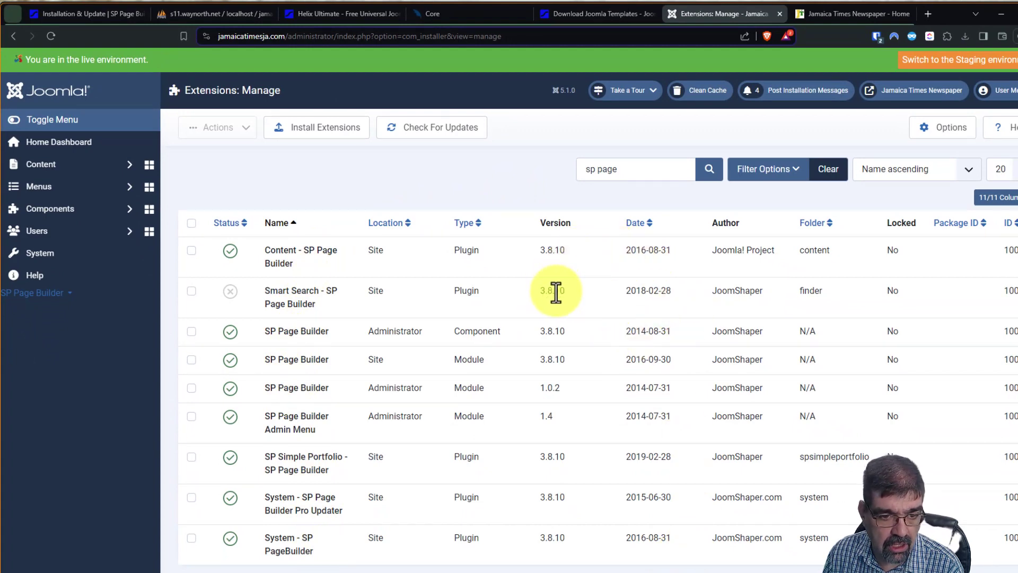
- Select all listed SP Page Builder extensions and bulk-uninstall them
click(191, 223)
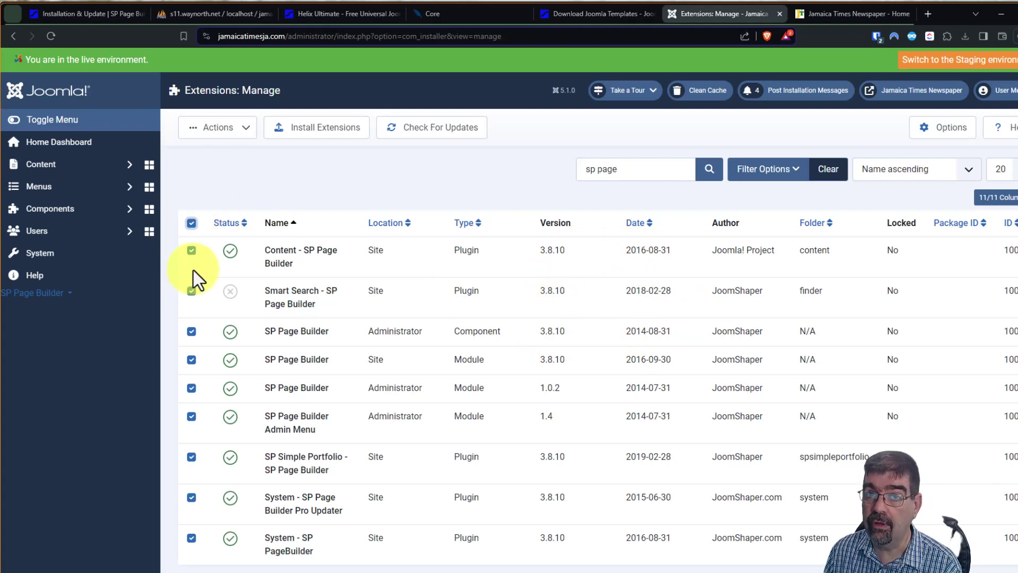
click(242, 132)
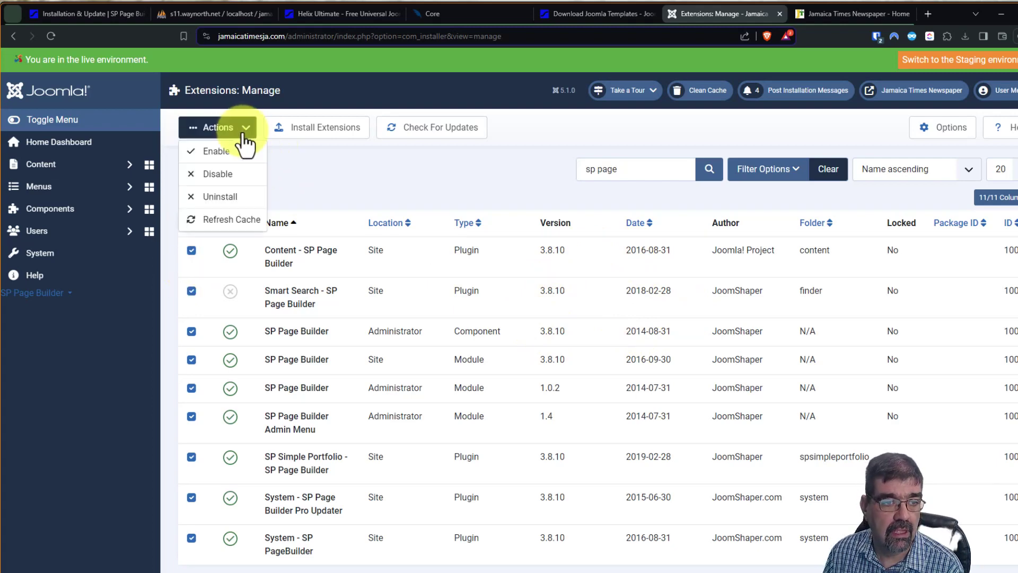
click(241, 198)
click(598, 365)
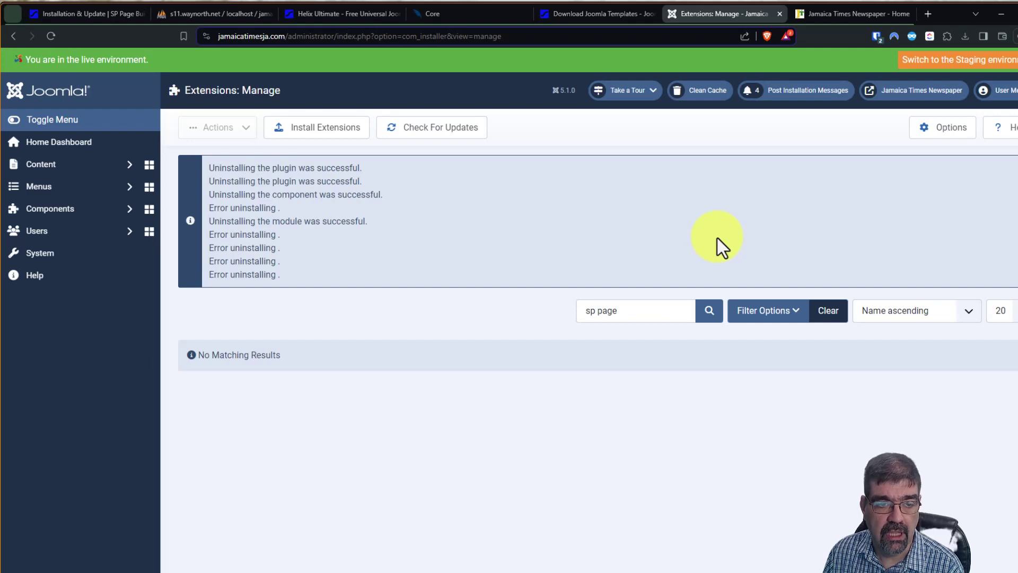
- Install the SP Page Builder Pro 3.8.10 zip by dropping it onto Upload Package File
click(327, 127)
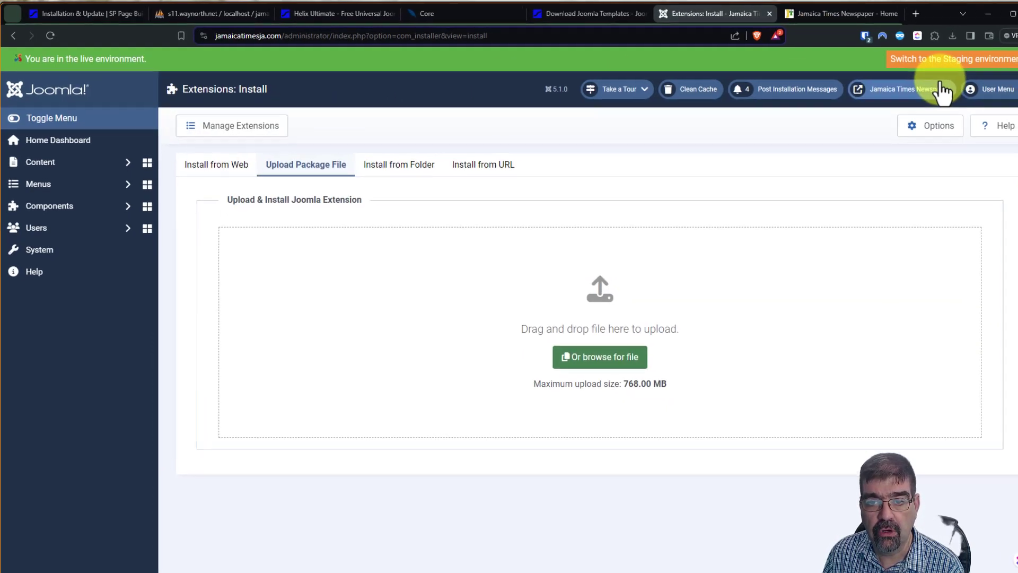
click(921, 36)
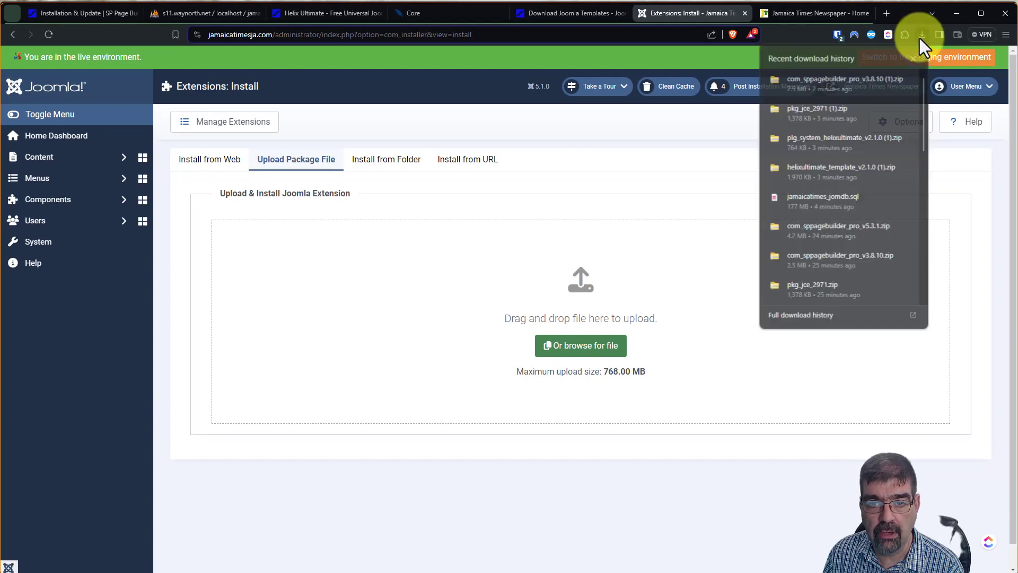
drag(829, 81, 470, 314)
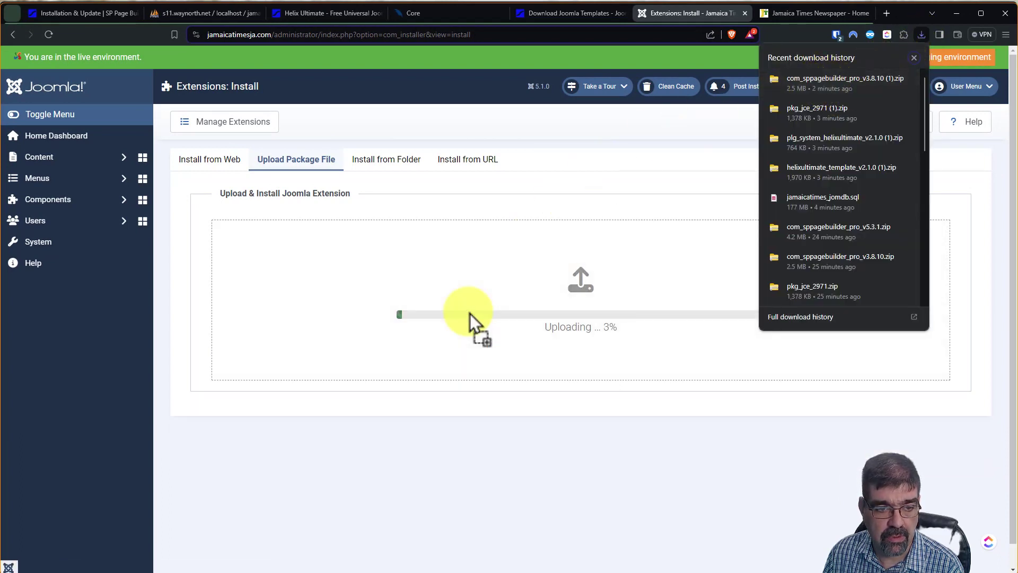
click(914, 57)
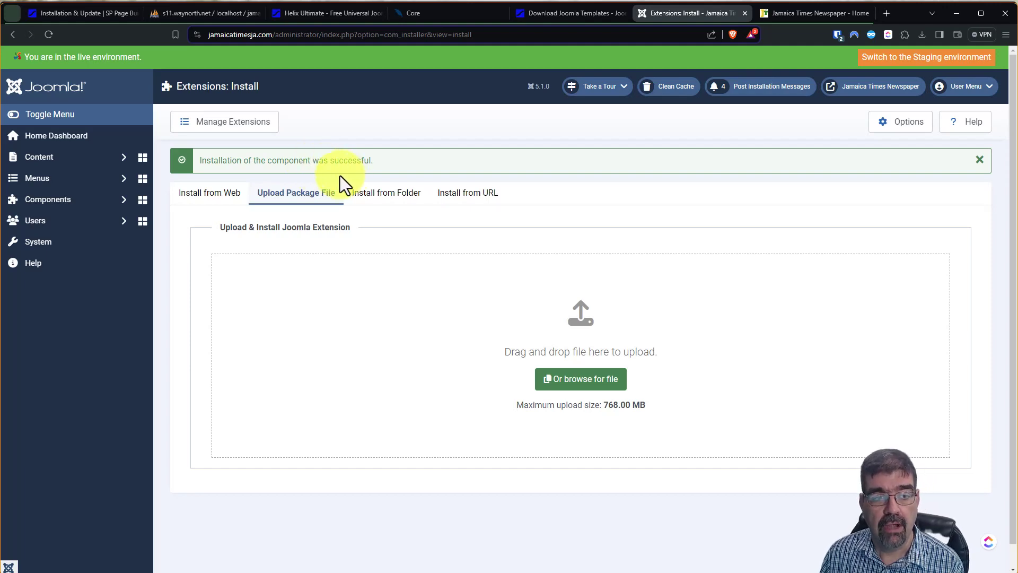
- Reload the Jamaica Times front page, then go back to JoomShaper's SP Page Builder update guide
click(790, 10)
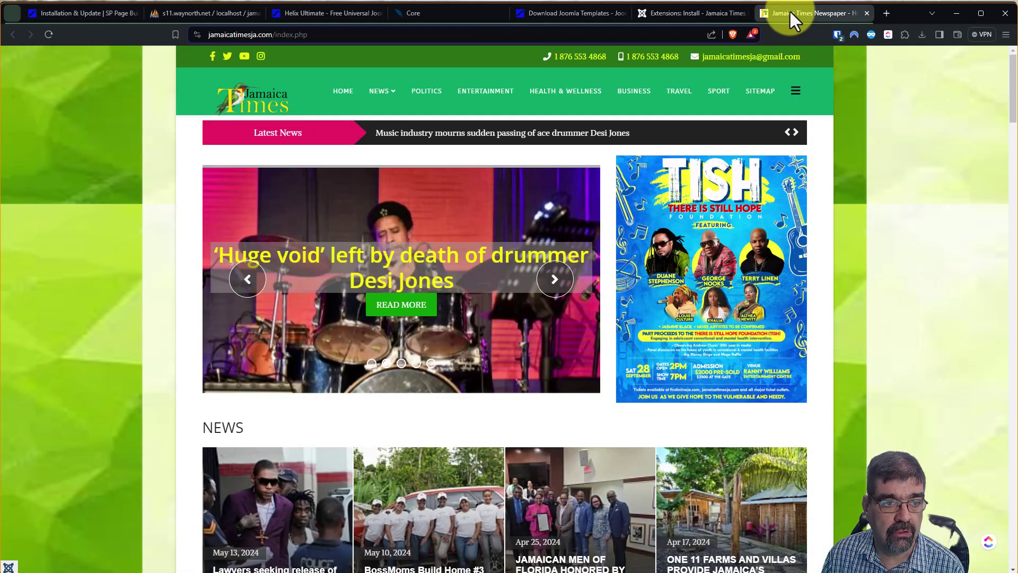
click(48, 34)
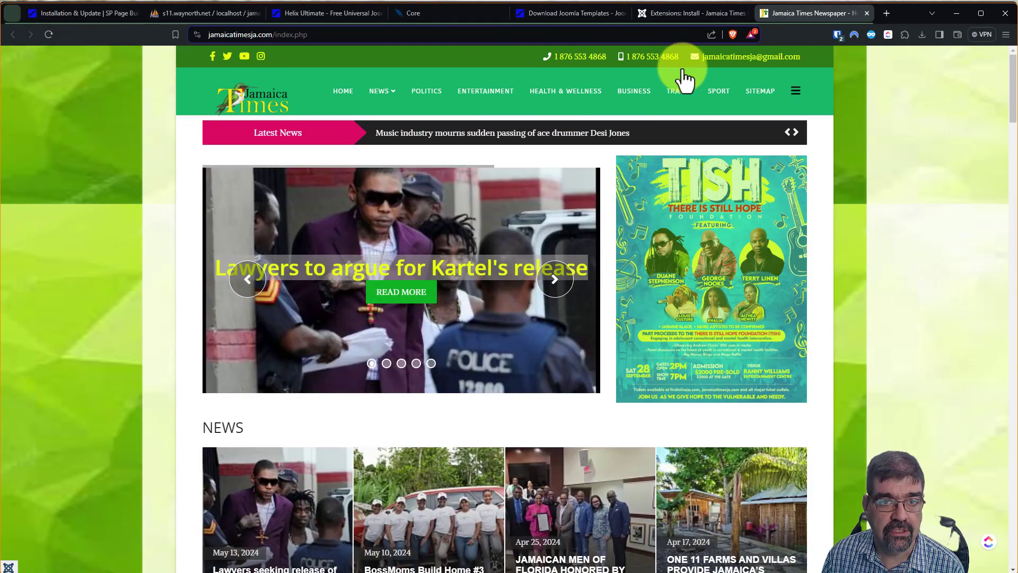
click(69, 15)
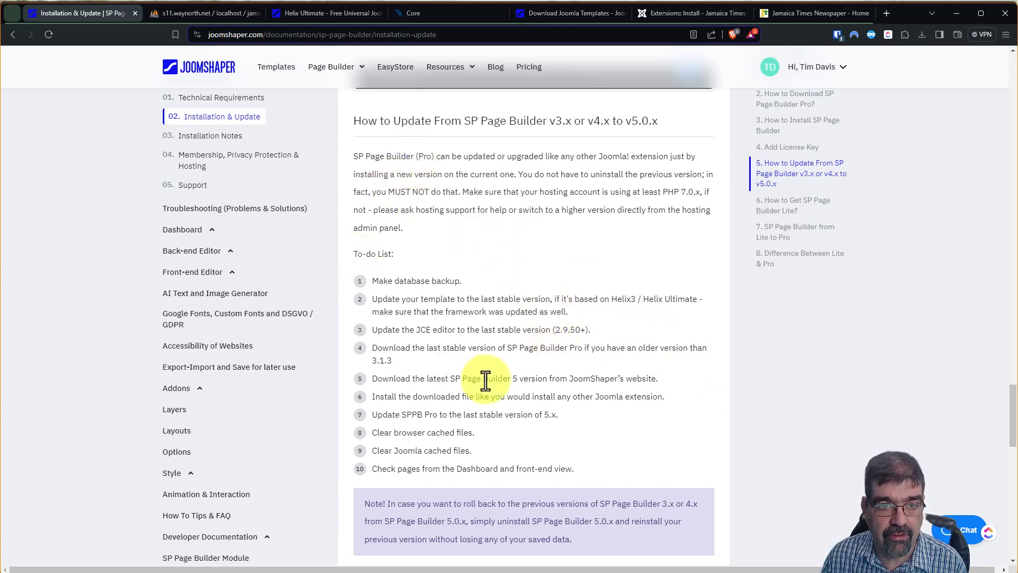
- Download the SP Page Builder 5 Pro v5.3.1 package (4.2 MB) from JoomShaper's Downloads page
click(546, 13)
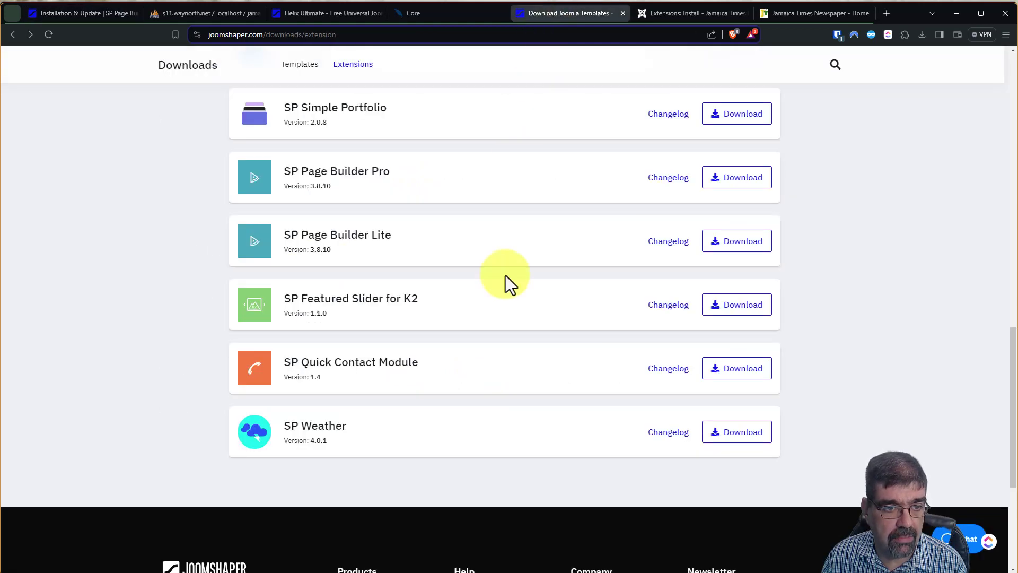
scroll(505, 244, up, 15)
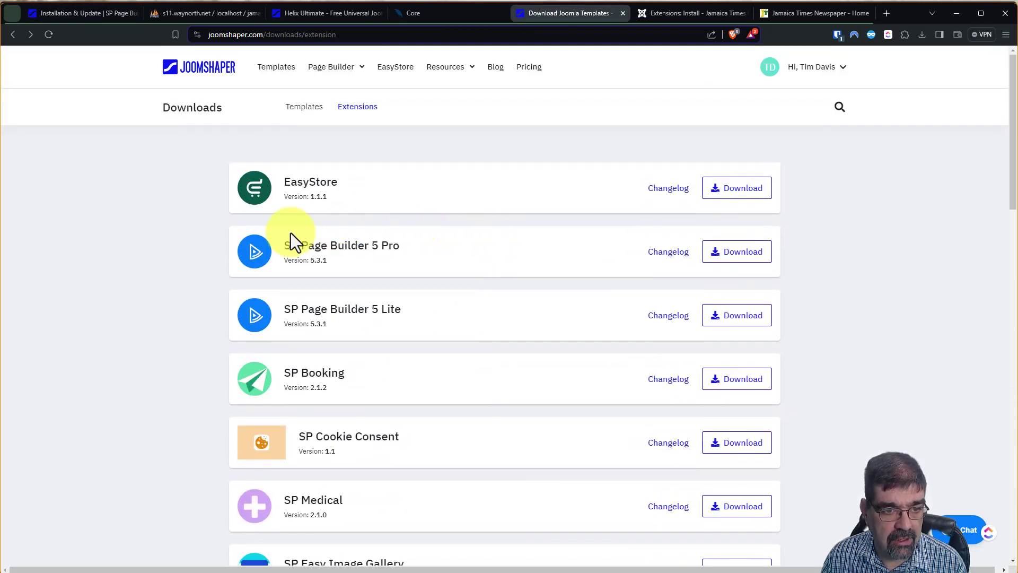
click(724, 251)
click(650, 348)
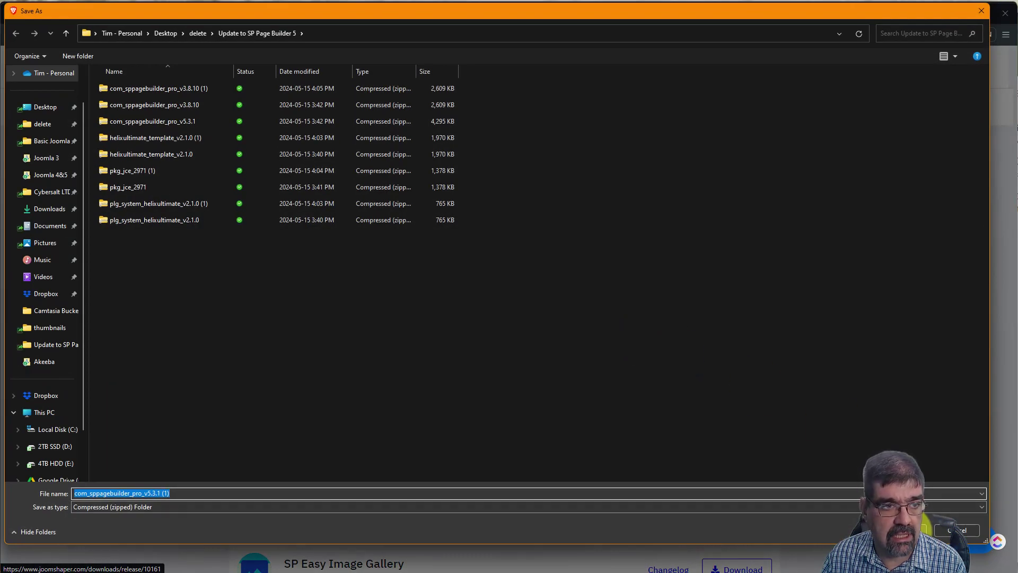
click(924, 528)
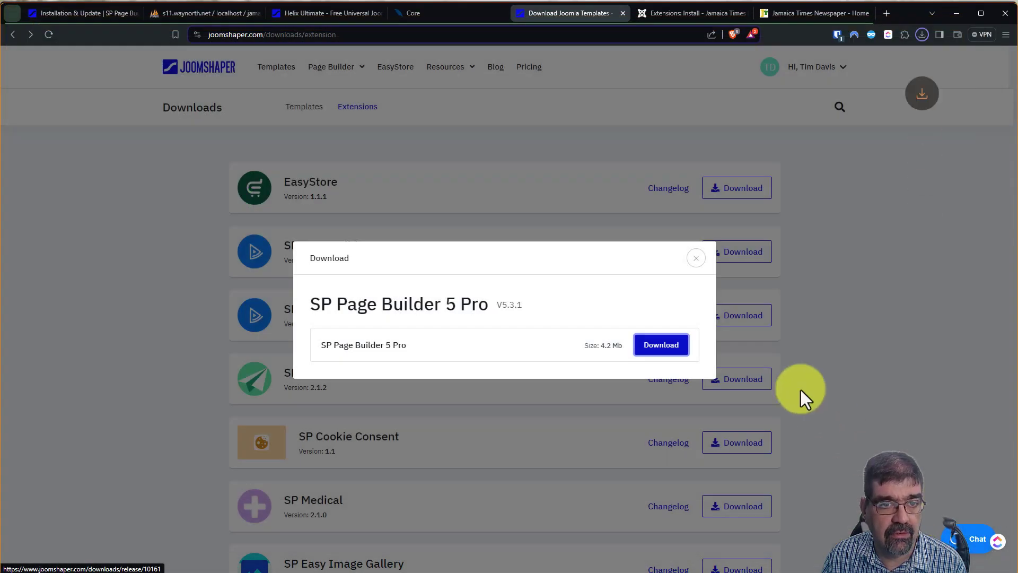
click(666, 14)
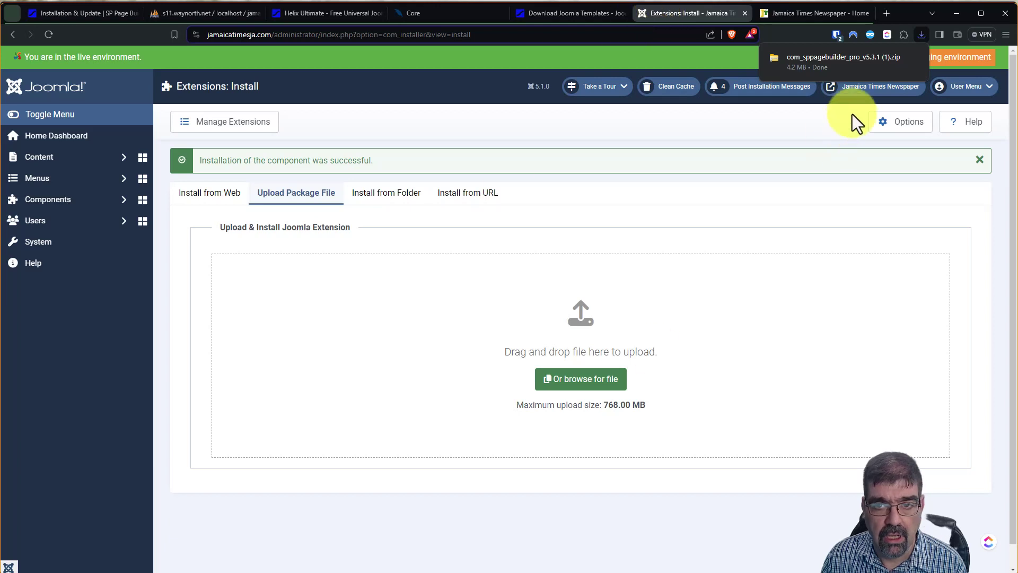
- Install the SP Page Builder 5 Pro v5.3.1 zip via Upload Package File, rechecking the update guide
click(920, 34)
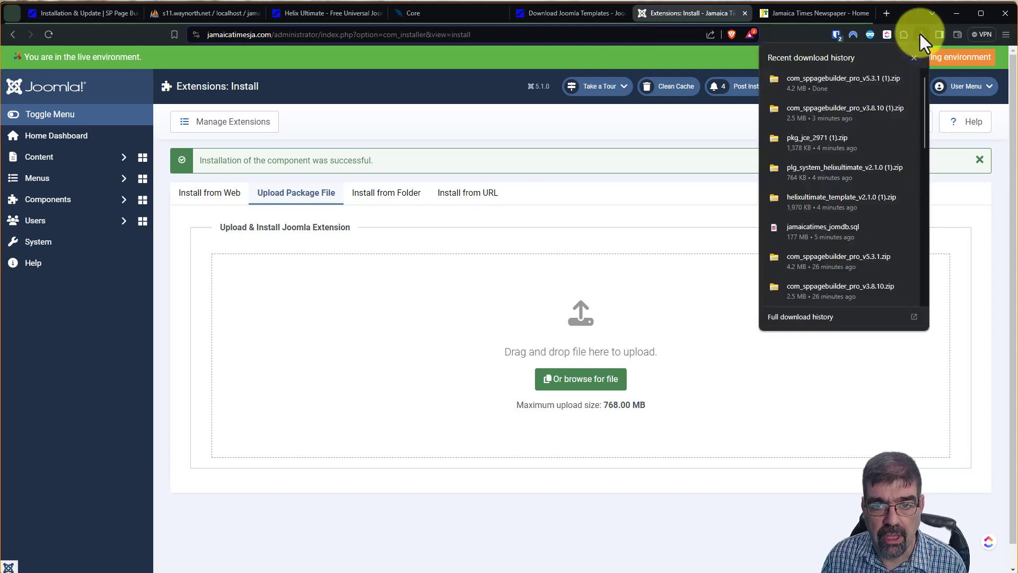
drag(842, 88, 545, 342)
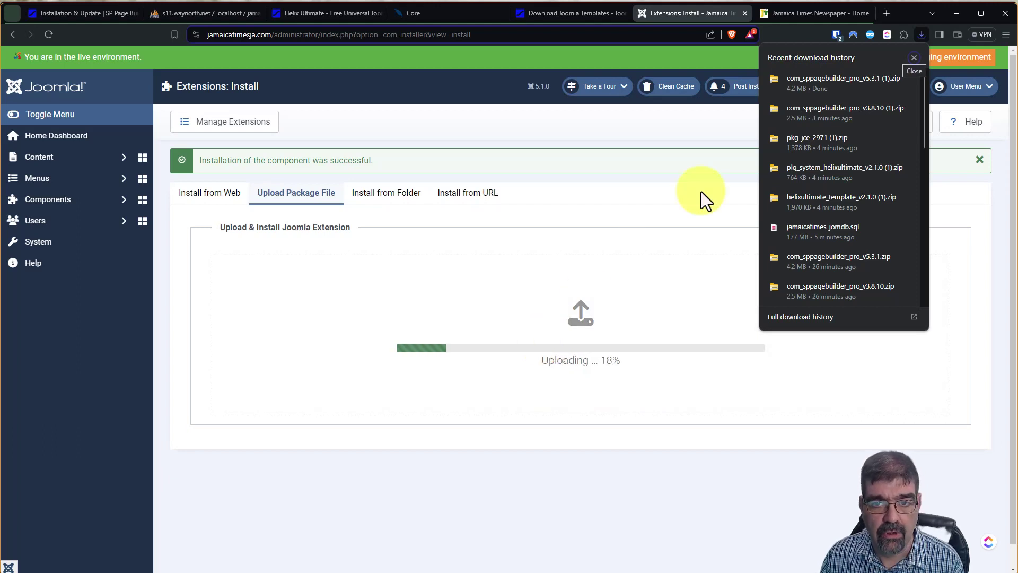
click(914, 56)
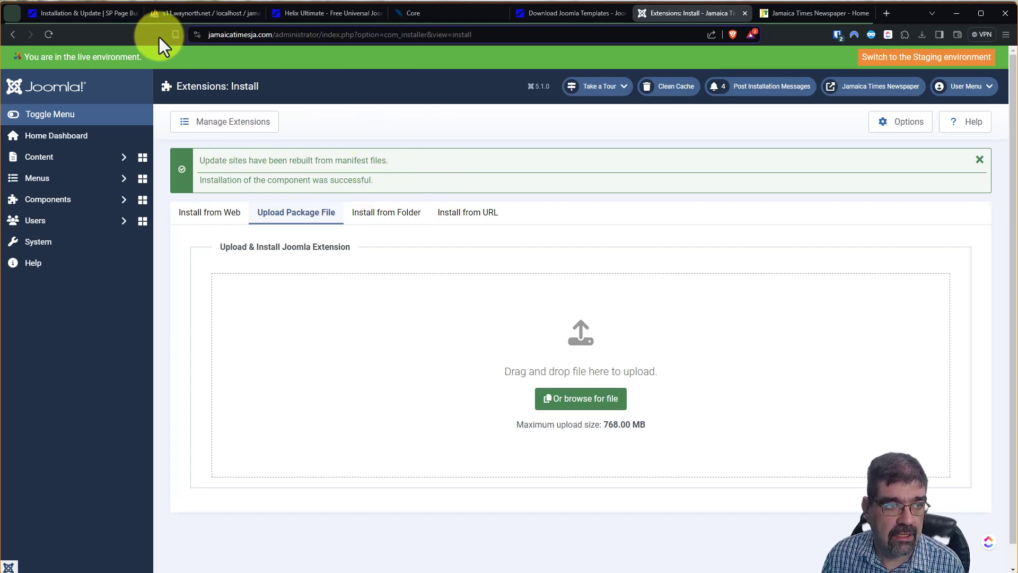
click(91, 13)
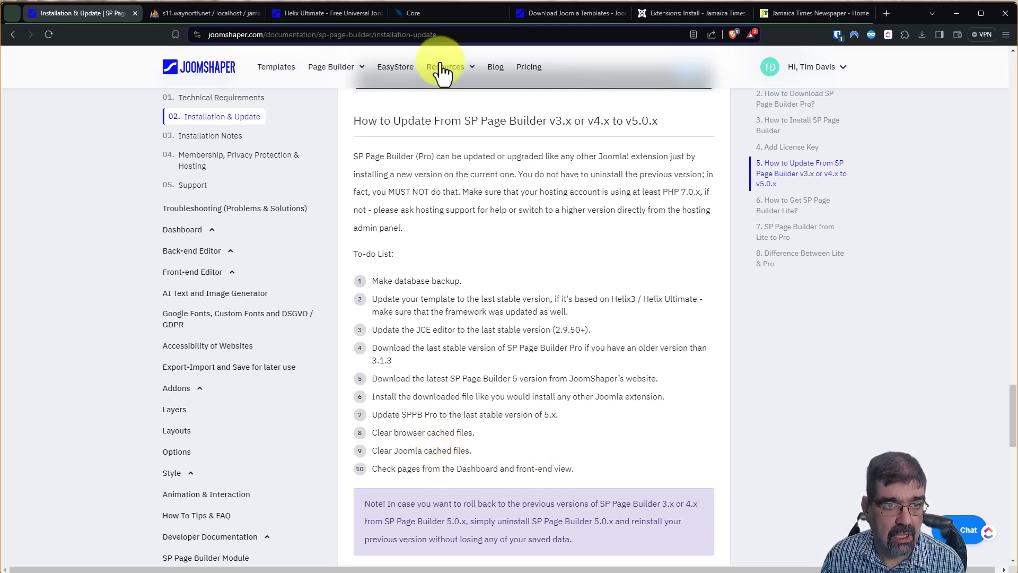
click(665, 13)
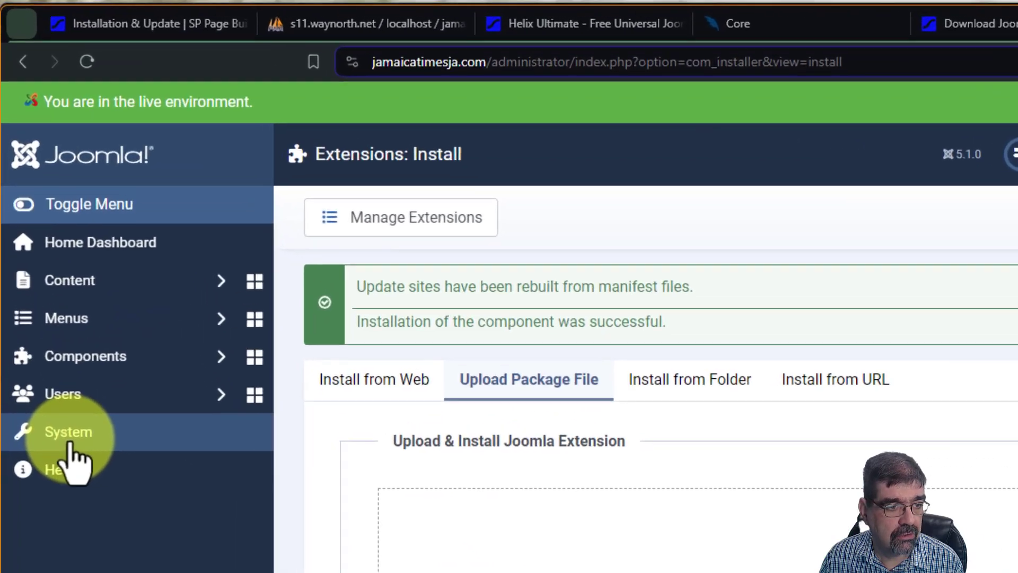
- Delete all cache groups in System > Clear Cache, then reload the Jamaica Times homepage with F5
click(41, 244)
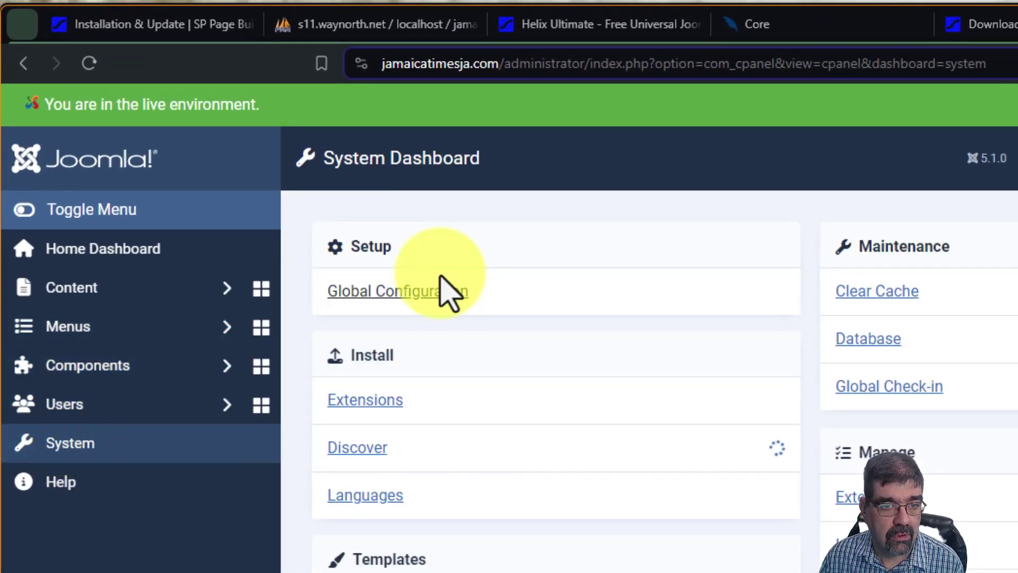
click(874, 305)
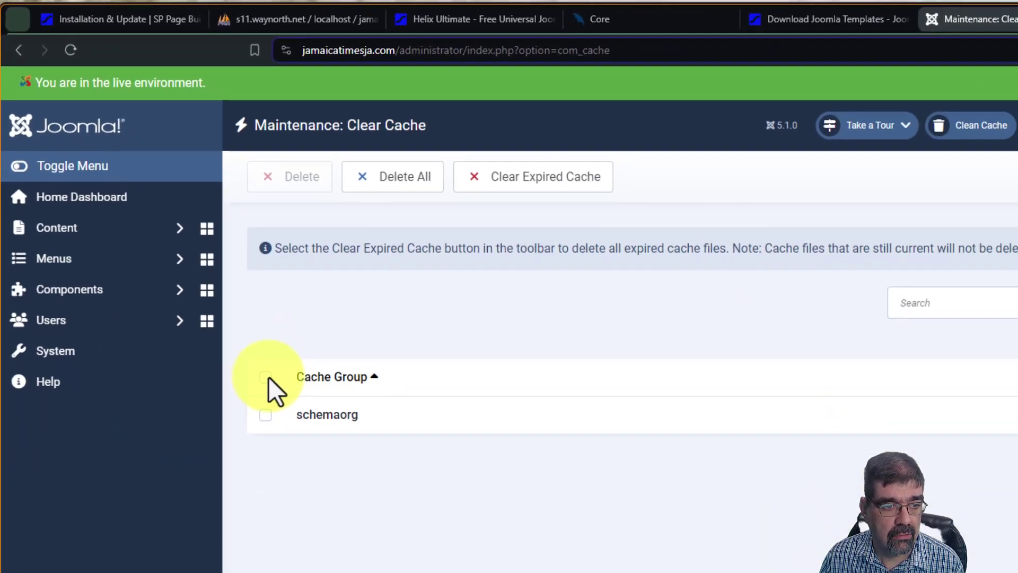
click(265, 377)
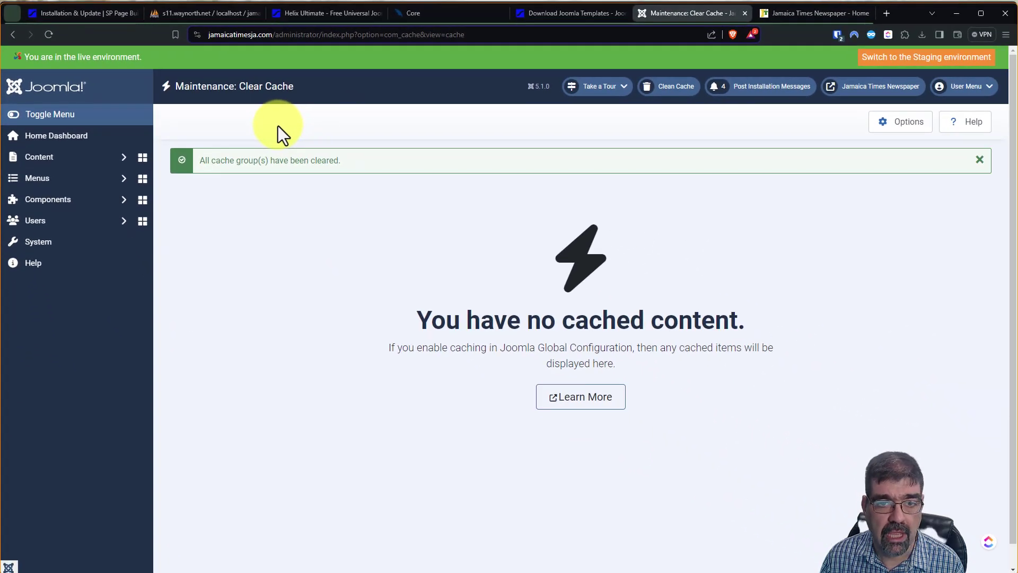
click(800, 12)
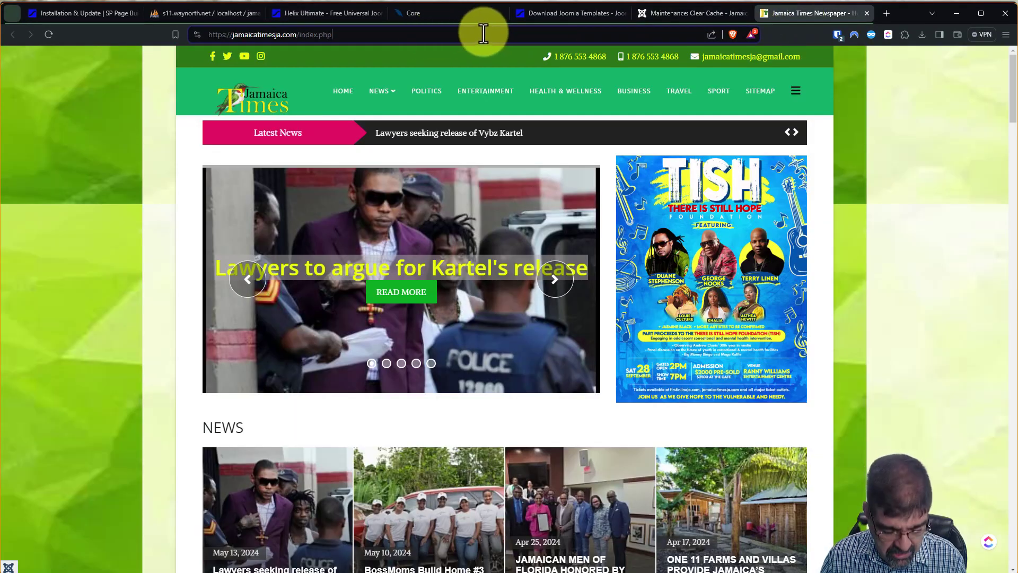
key(F5)
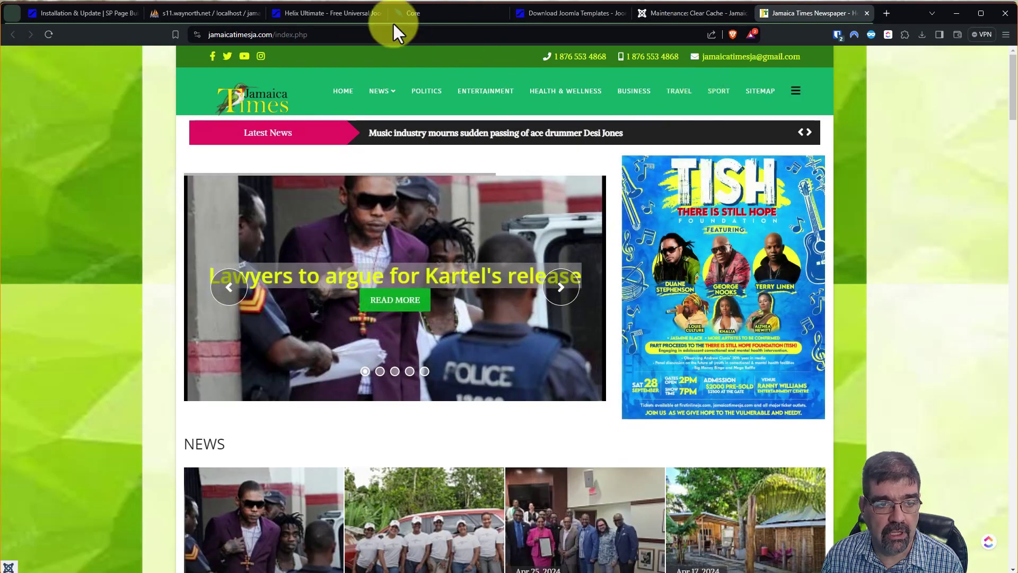
- Open the Home page from SP Page Builder Pro's nine-page Pages list in the builder editor
click(666, 12)
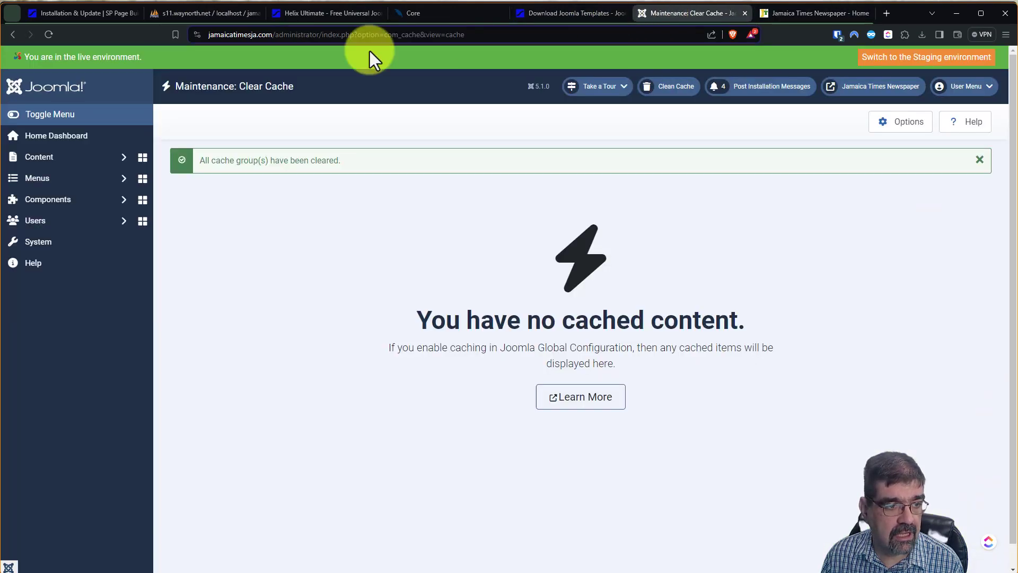
click(70, 206)
scroll(74, 221, down, 3)
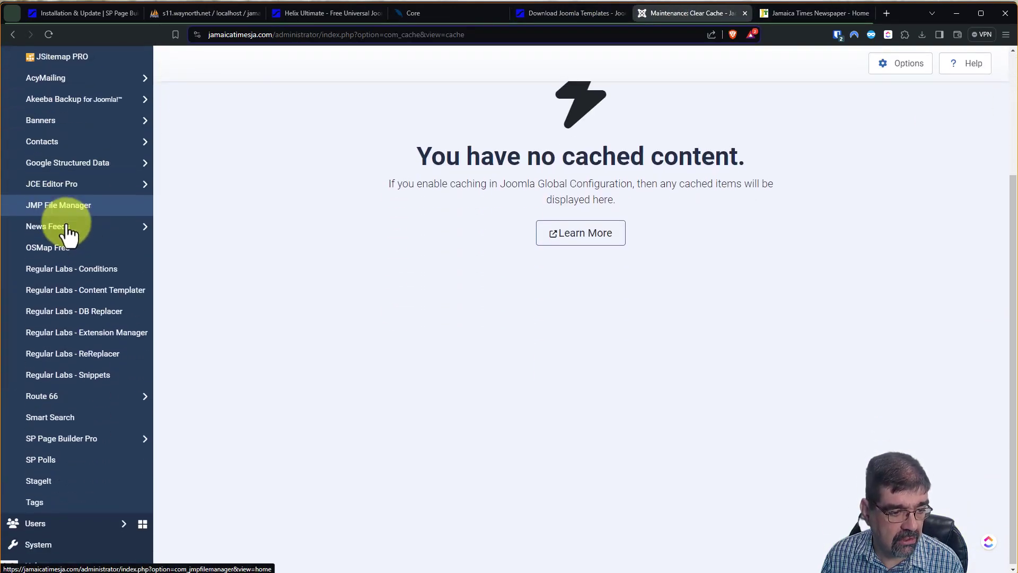
click(96, 439)
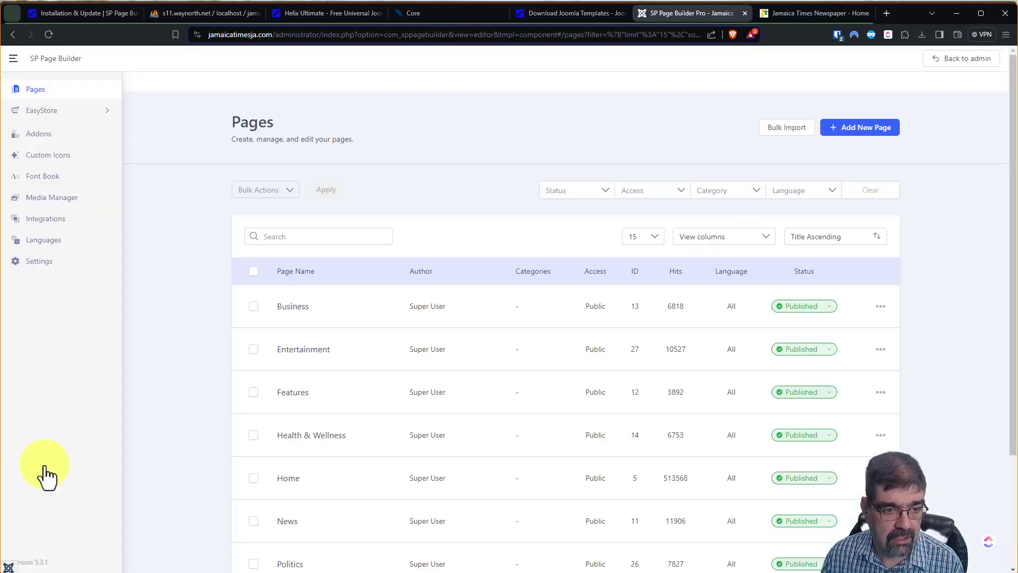
scroll(306, 398, down, 3)
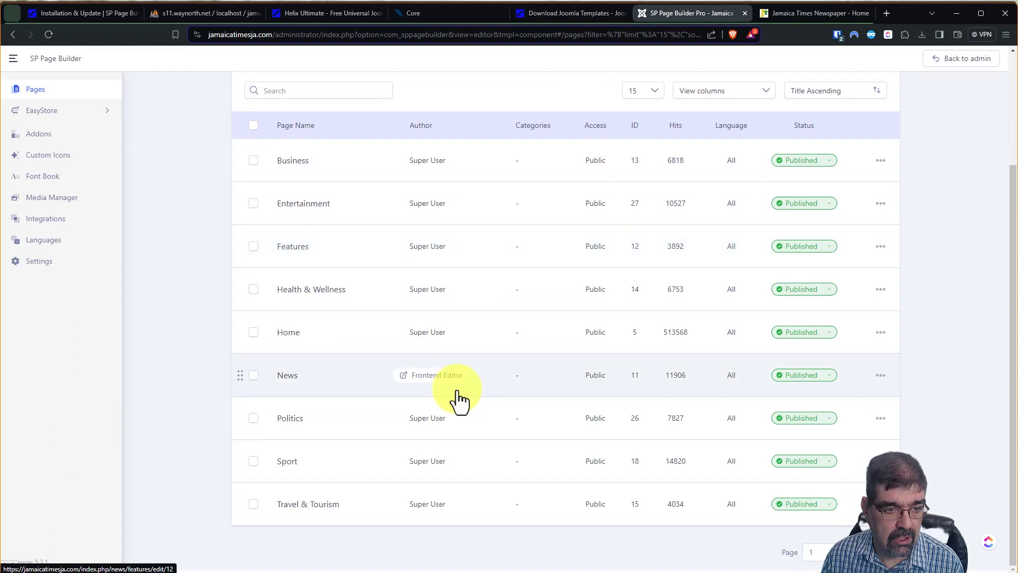
click(281, 340)
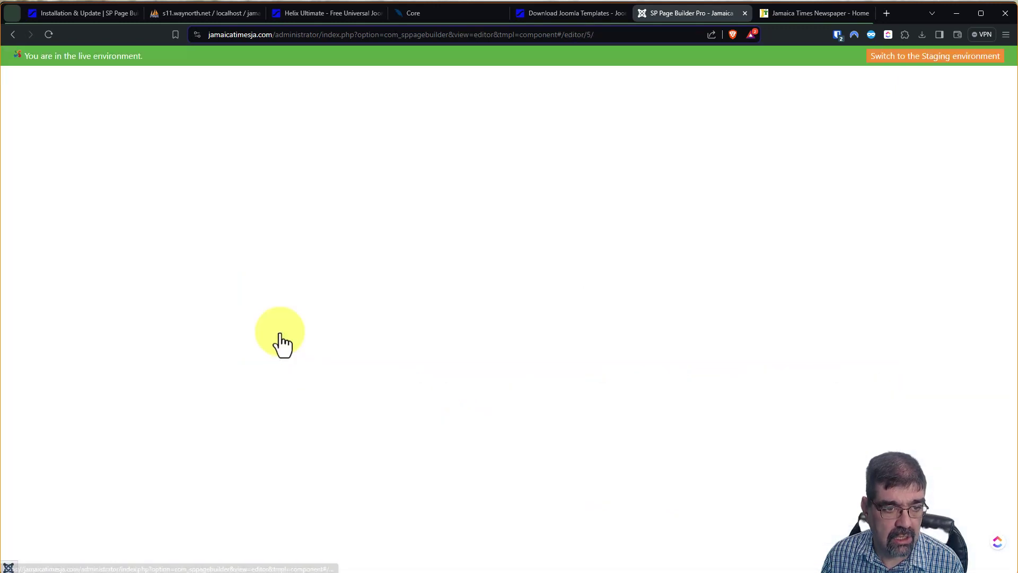